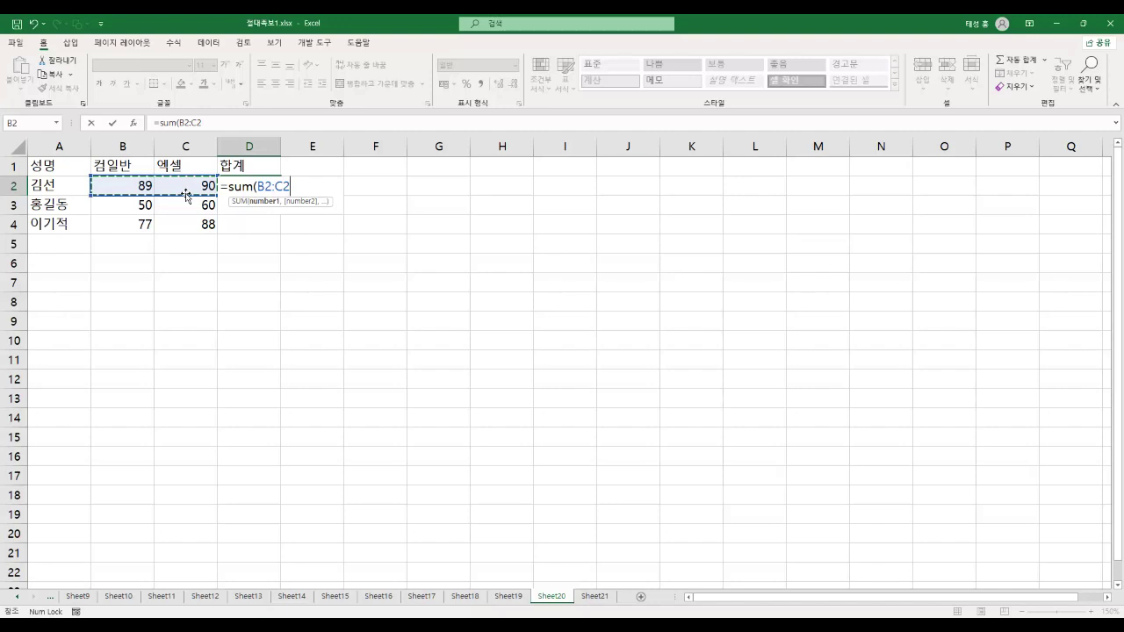
# Step: Complete the total formula =SUM(B2:C2) in D2 and fill it down to D4
pyautogui.press('Return')
pyautogui.press('Up')
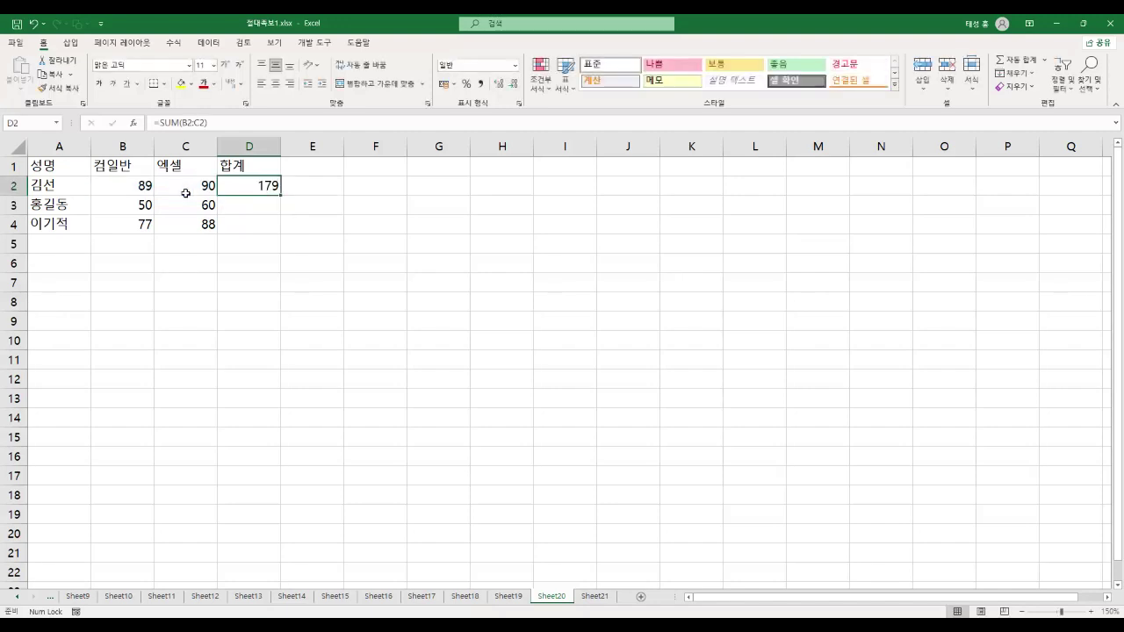
pyautogui.press('F2')
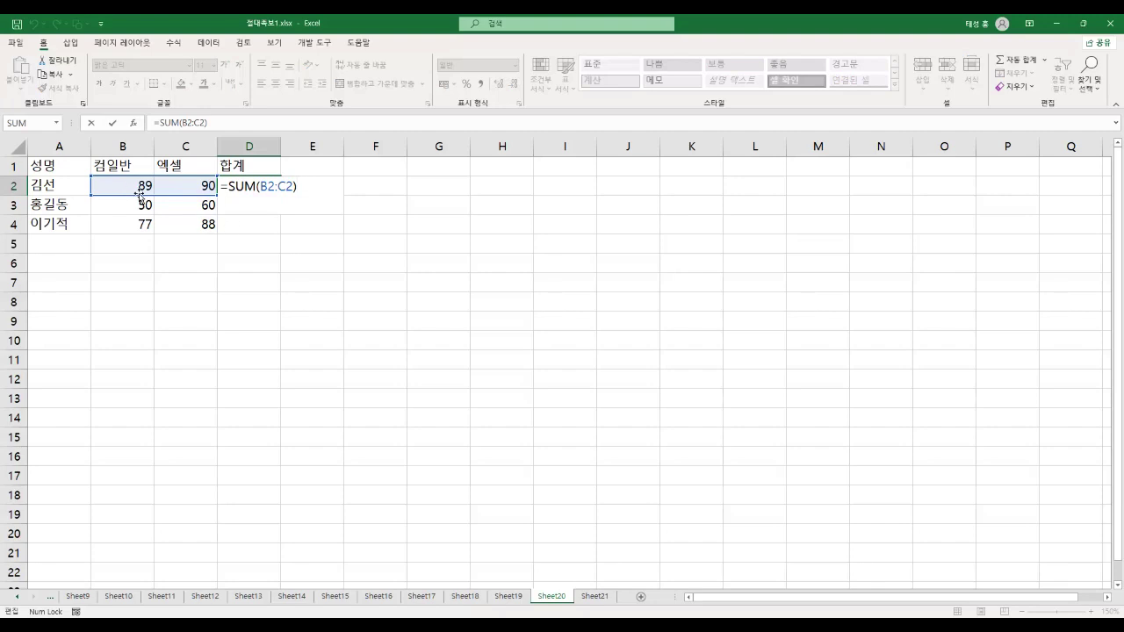
pyautogui.press('Escape')
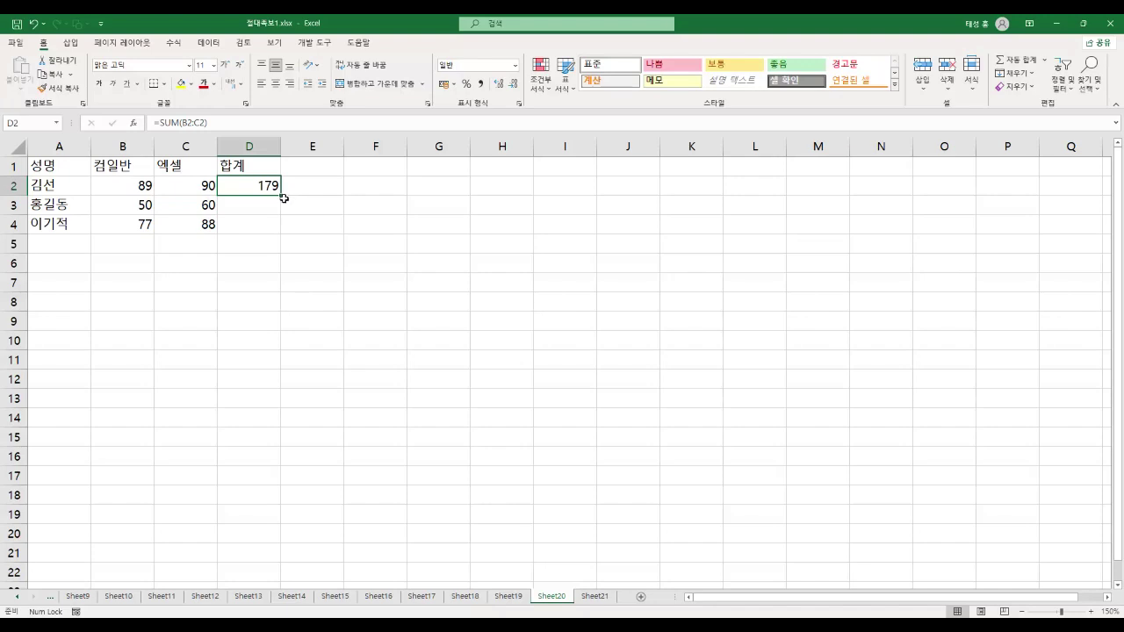
pyautogui.moveTo(282, 196); pyautogui.dragTo(278, 230)
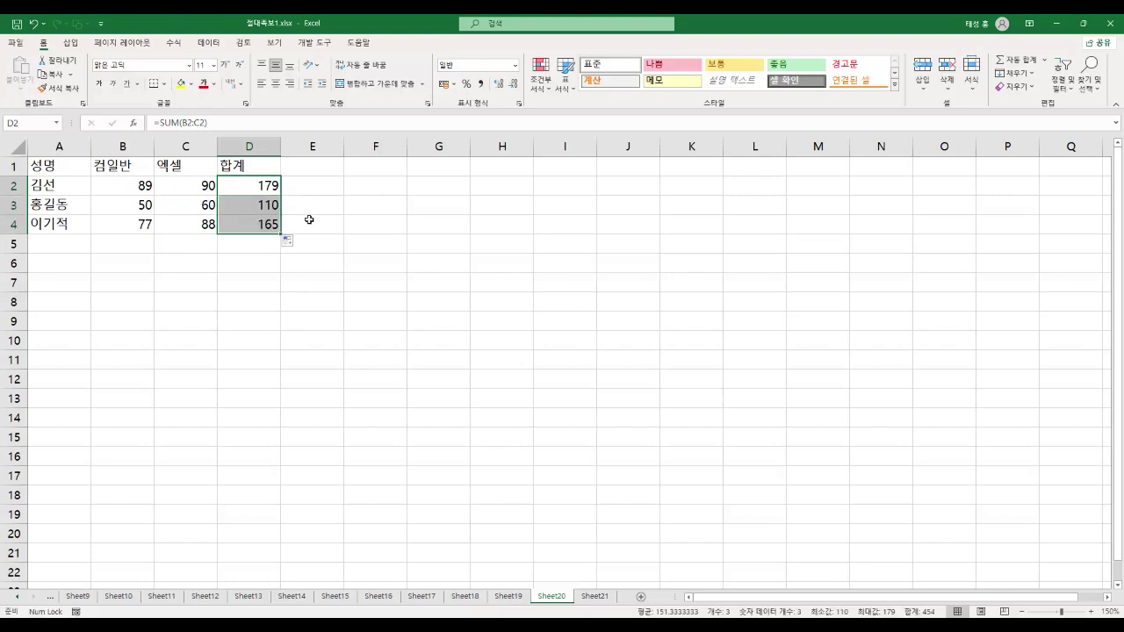
# Step: Display the worksheet's formulas to compare the relative references in D2:D4, and return to showing values
pyautogui.click(255, 224)
pyautogui.click(255, 206)
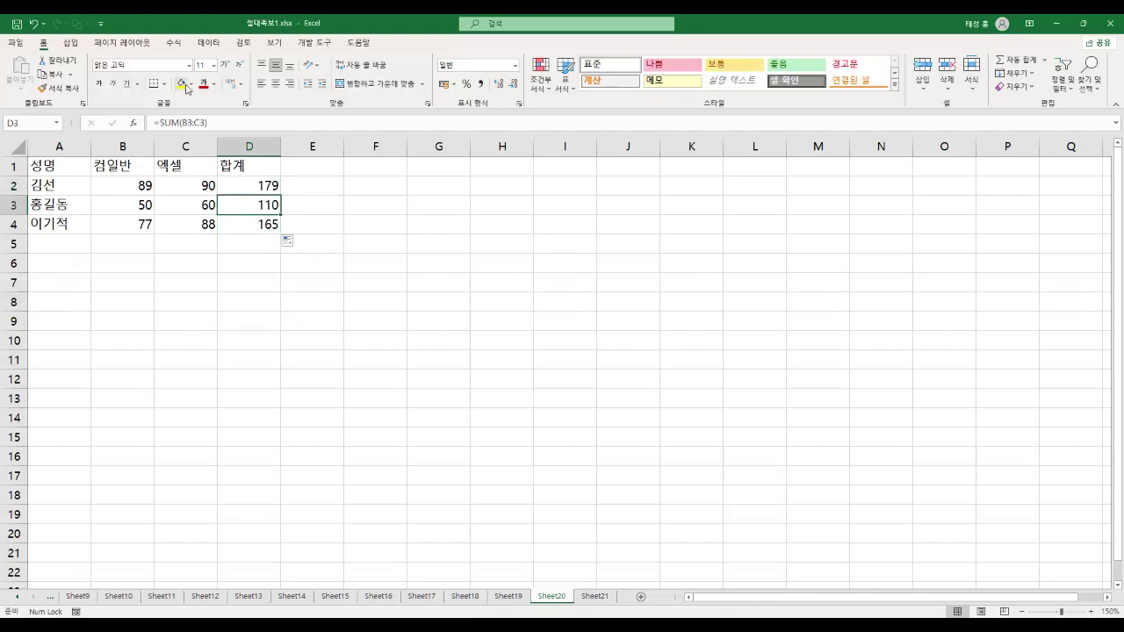
pyautogui.click(173, 42)
pyautogui.click(551, 61)
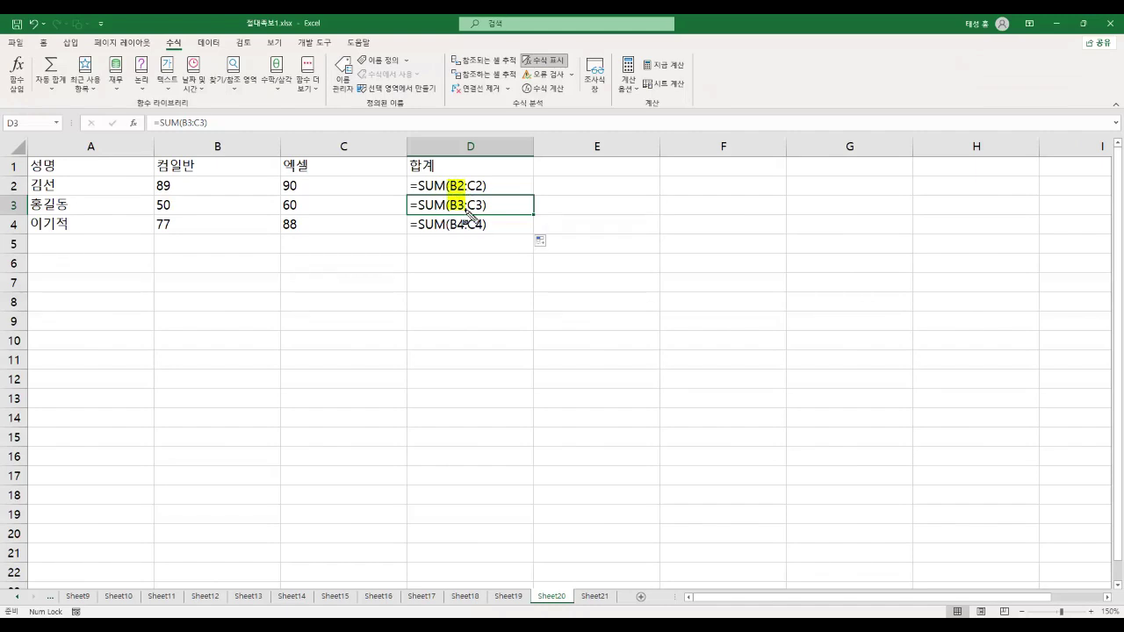
pyautogui.moveTo(467, 186)
pyautogui.mouseDown()
pyautogui.moveTo(486, 187)
pyautogui.moveTo(486, 226)
pyautogui.mouseUp()
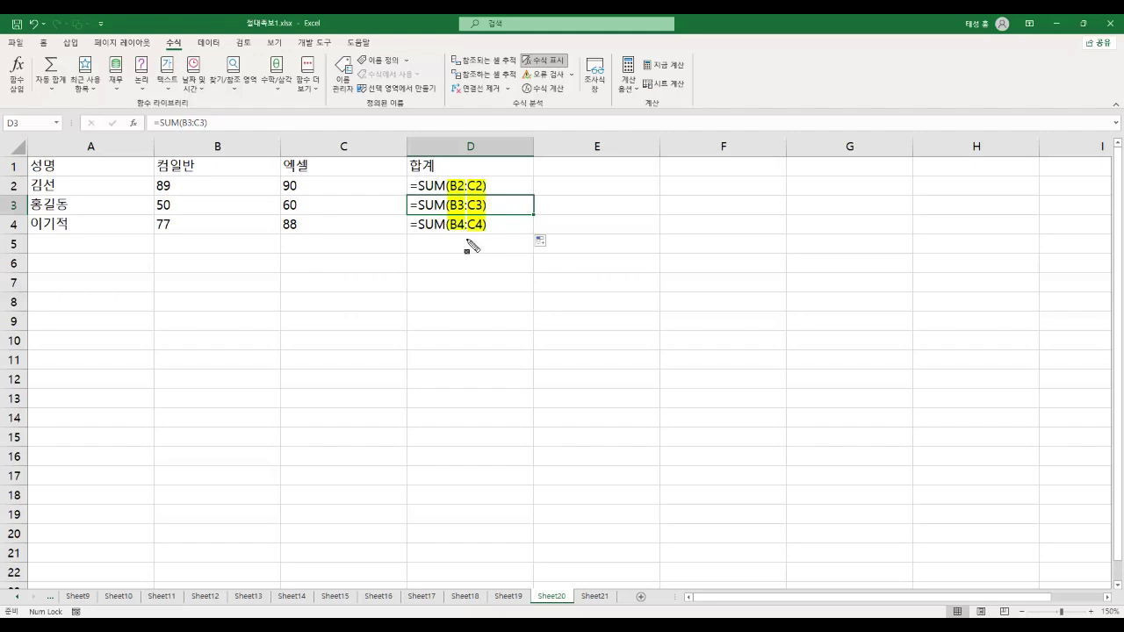
pyautogui.click(544, 60)
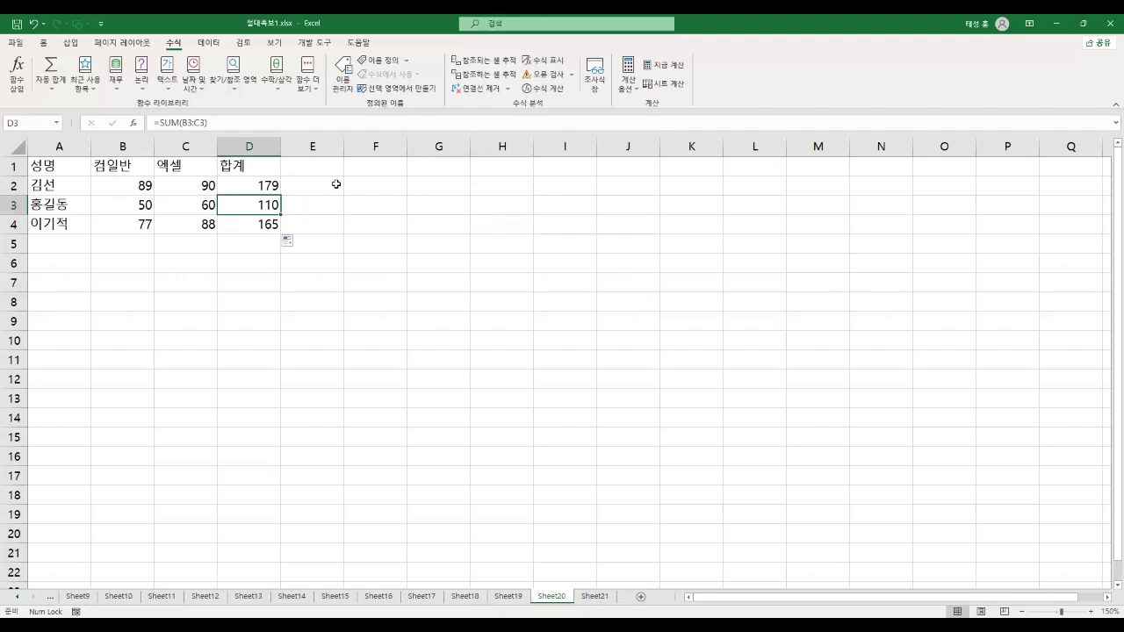
# Step: Fill the D2 total formula down to D4 again and review the formulas in D3 and D2
pyautogui.click(251, 188)
pyautogui.moveTo(285, 195); pyautogui.dragTo(284, 237)
pyautogui.click(253, 212)
pyautogui.click(251, 190)
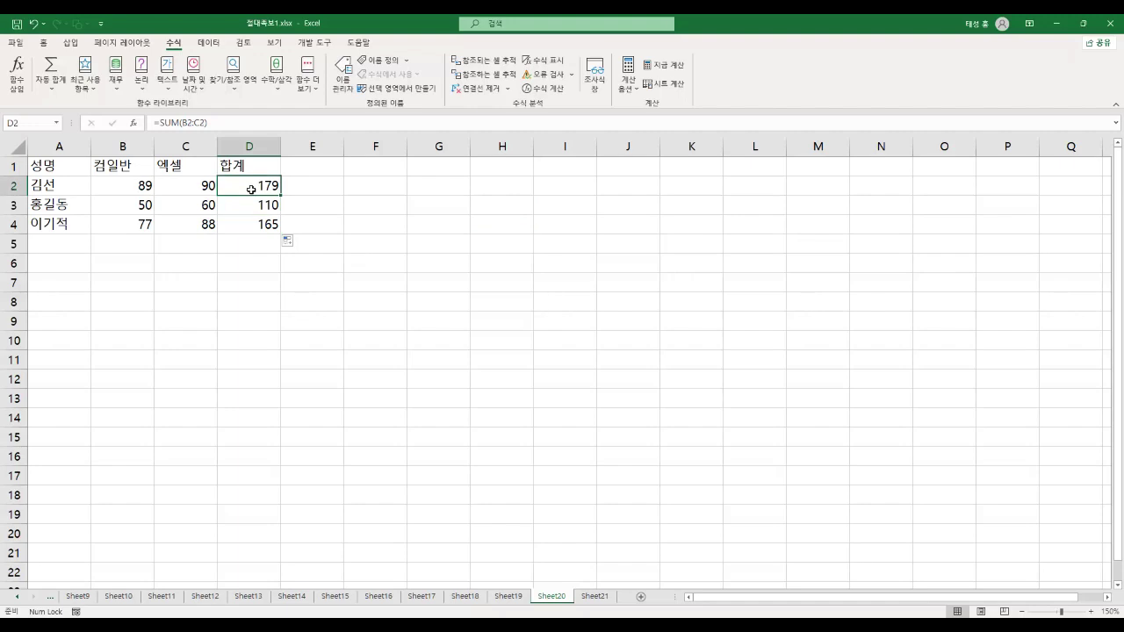
# Step: On Sheet21, write a bonus formula in C2 that multiplies the points in B2 by the rate in A7
pyautogui.click(594, 596)
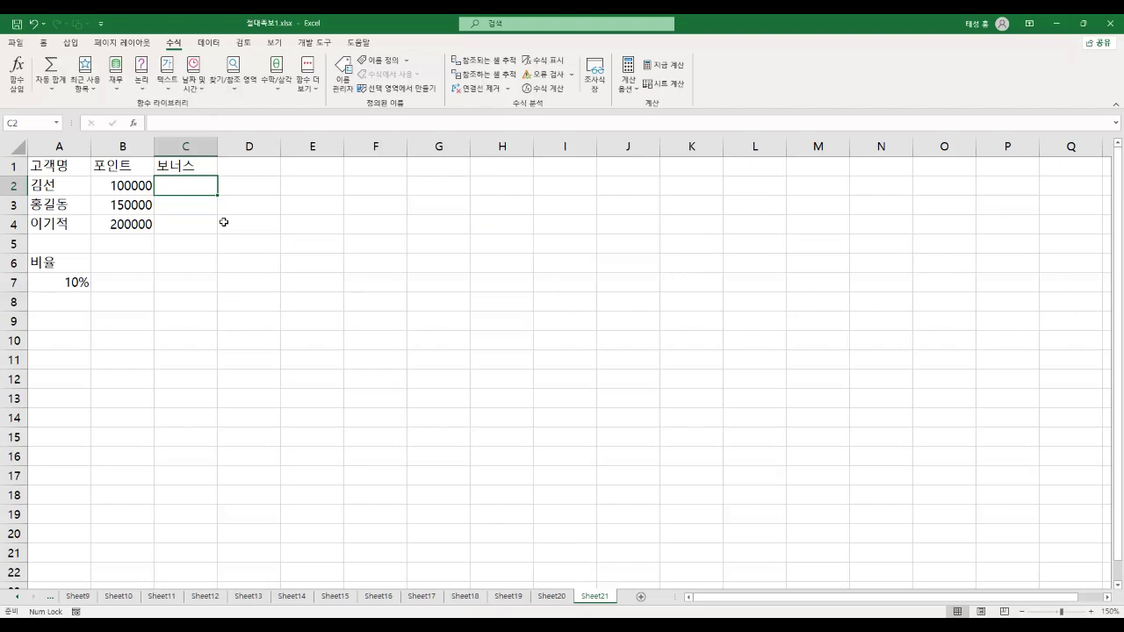
pyautogui.click(132, 186)
pyautogui.click(181, 185)
pyautogui.write('=')
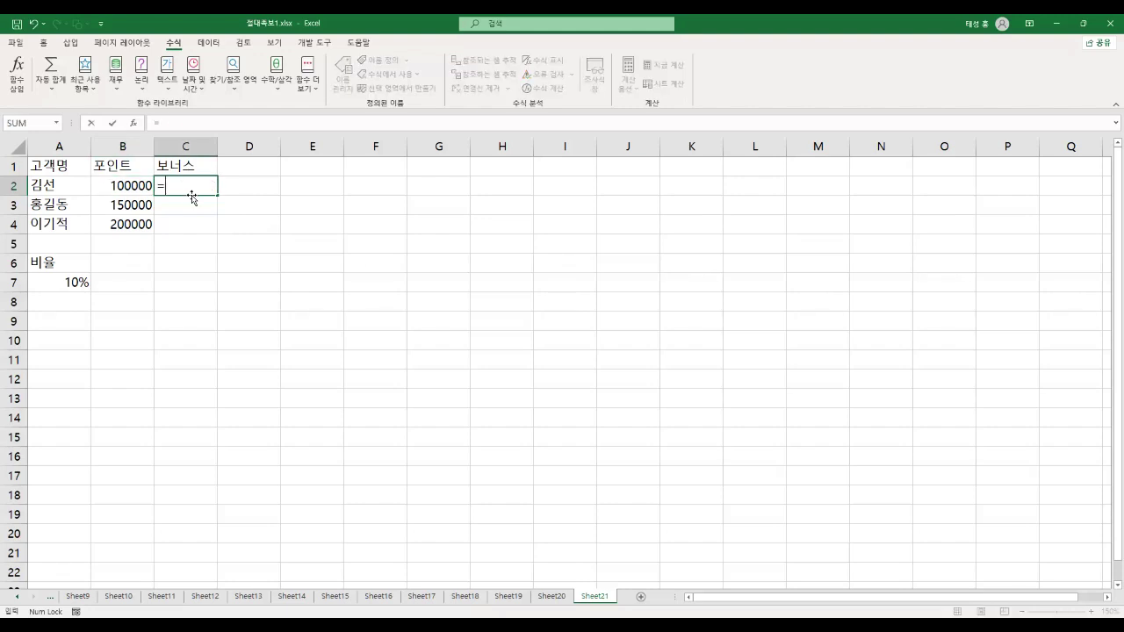
pyautogui.click(133, 184)
pyautogui.write('*')
pyautogui.click(55, 283)
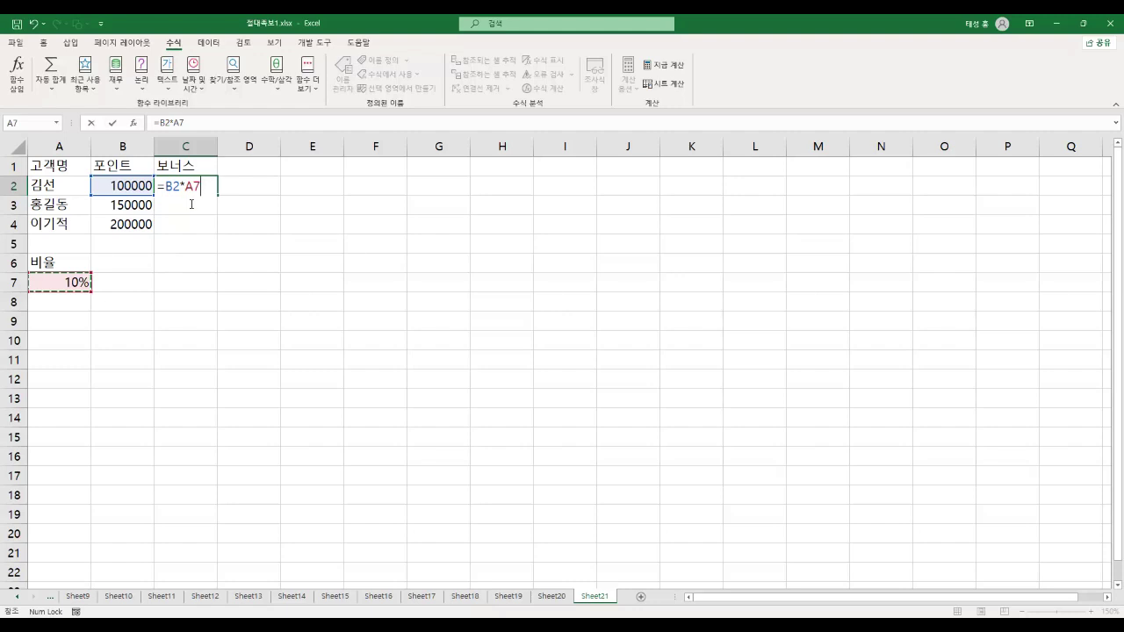
# Step: Make the rate reference absolute so the C2 formula is =B2*$A$7, and fill it down to C4
pyautogui.press('F4')
pyautogui.press('F4')
pyautogui.press('F4')
pyautogui.press('F4')
pyautogui.press('F4')
pyautogui.press('Return')
pyautogui.click(197, 194)
pyautogui.moveTo(217, 197); pyautogui.dragTo(217, 231)
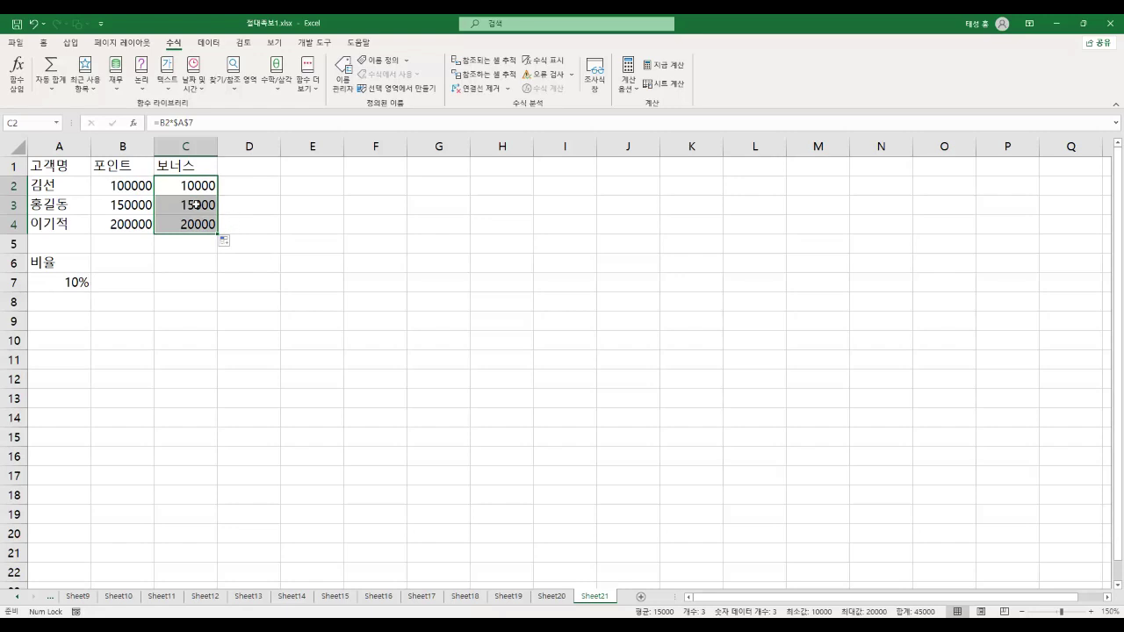
# Step: Display the formulas on Sheet21 to compare the relative and absolute references in C2:C4, and return to showing values
pyautogui.click(542, 59)
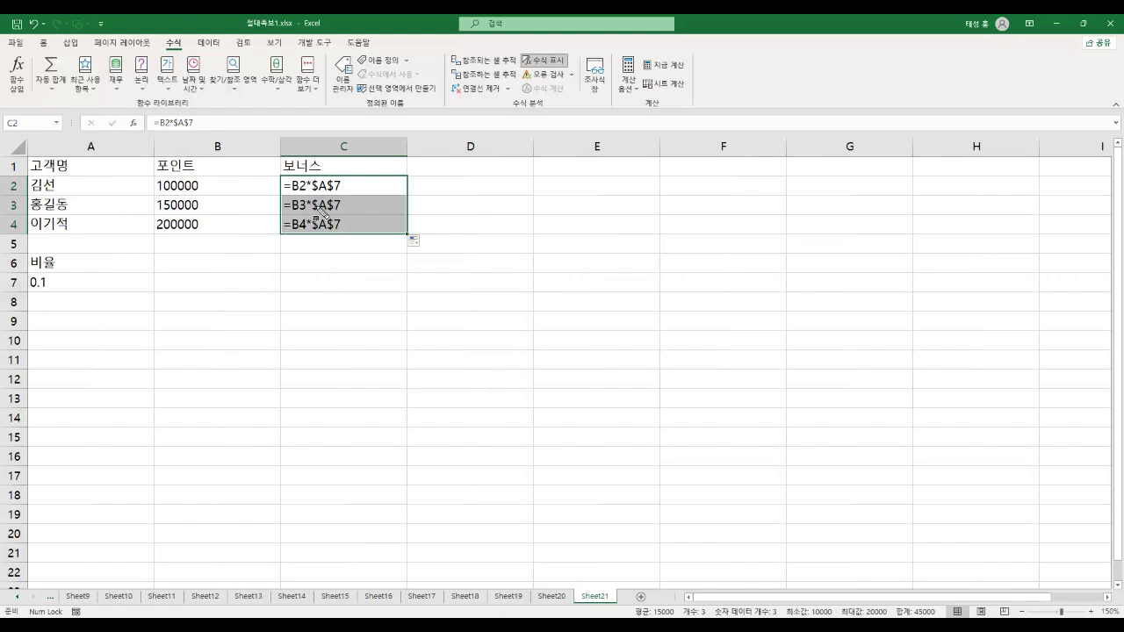
pyautogui.moveTo(298, 193); pyautogui.dragTo(308, 235)
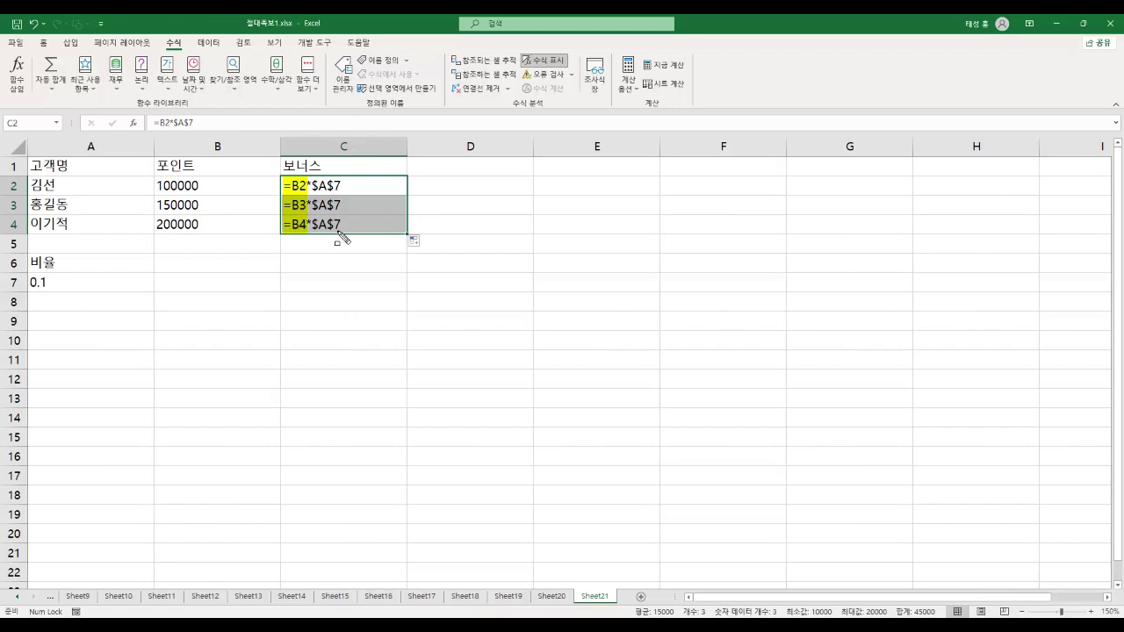
pyautogui.moveTo(309, 176); pyautogui.dragTo(350, 234)
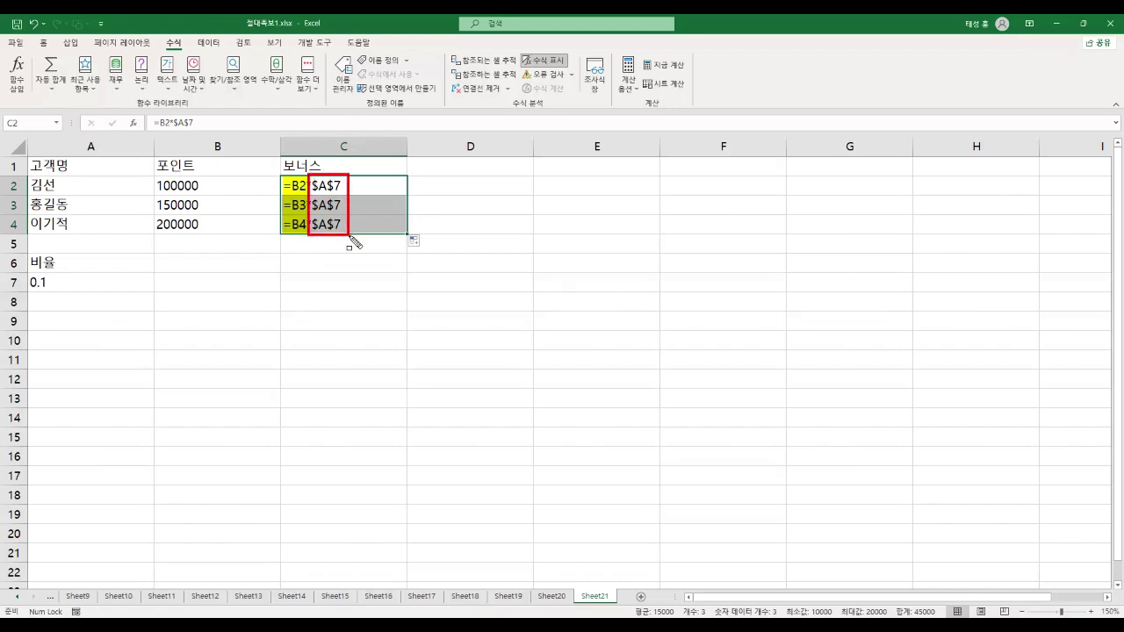
pyautogui.moveTo(30, 277)
pyautogui.mouseDown()
pyautogui.moveTo(50, 297)
pyautogui.moveTo(78, 293)
pyautogui.mouseUp()
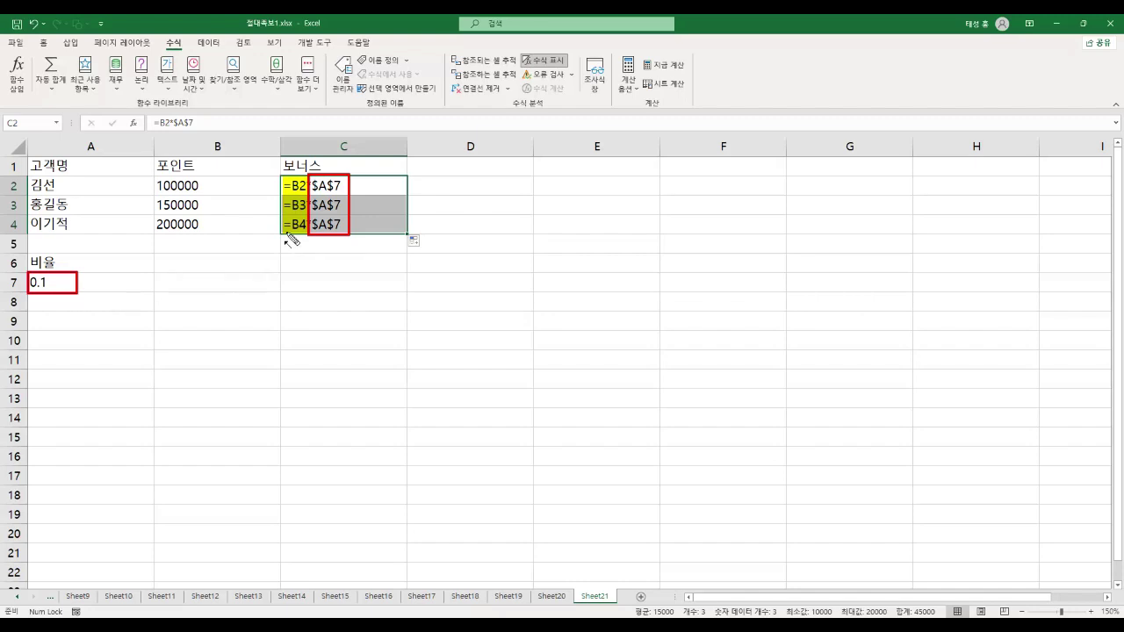
pyautogui.moveTo(311, 225); pyautogui.dragTo(78, 282)
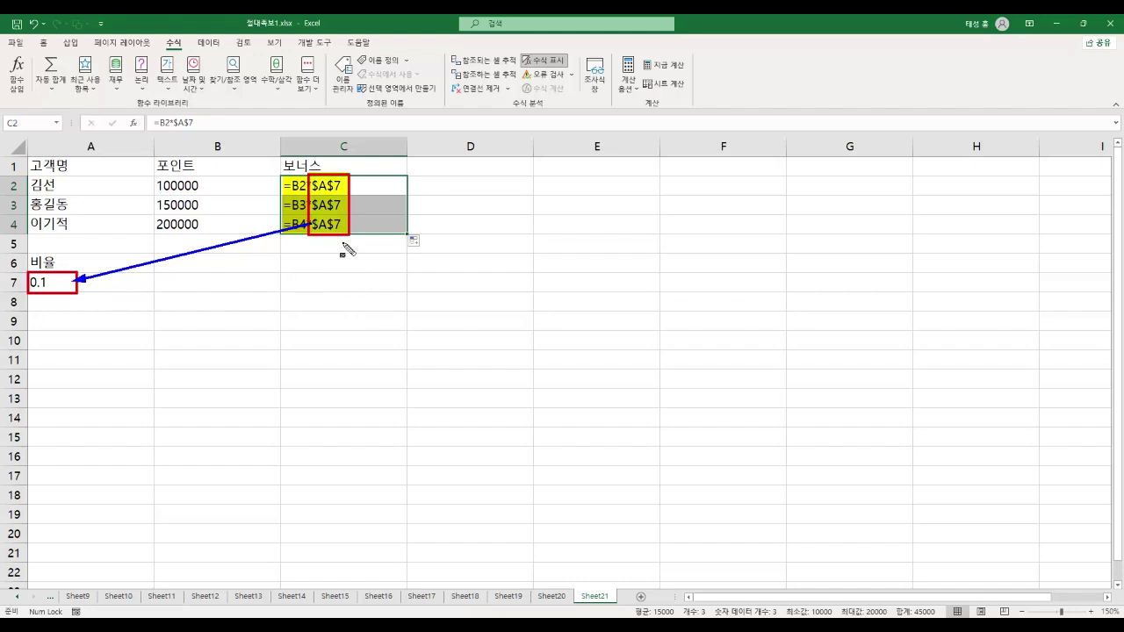
pyautogui.press('Escape')
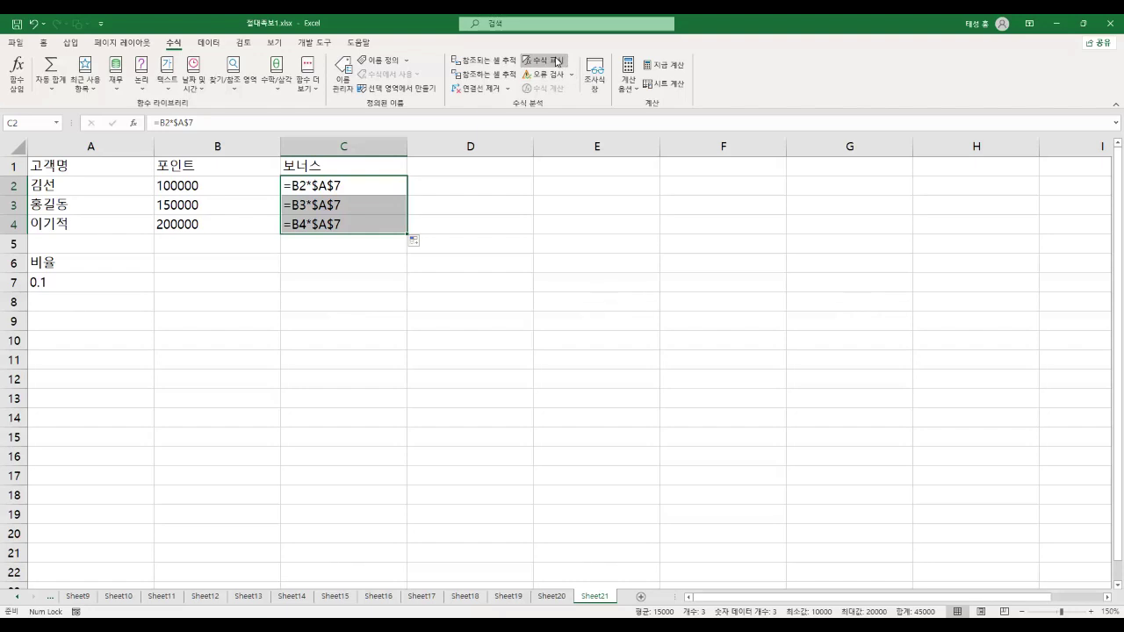
pyautogui.click(545, 59)
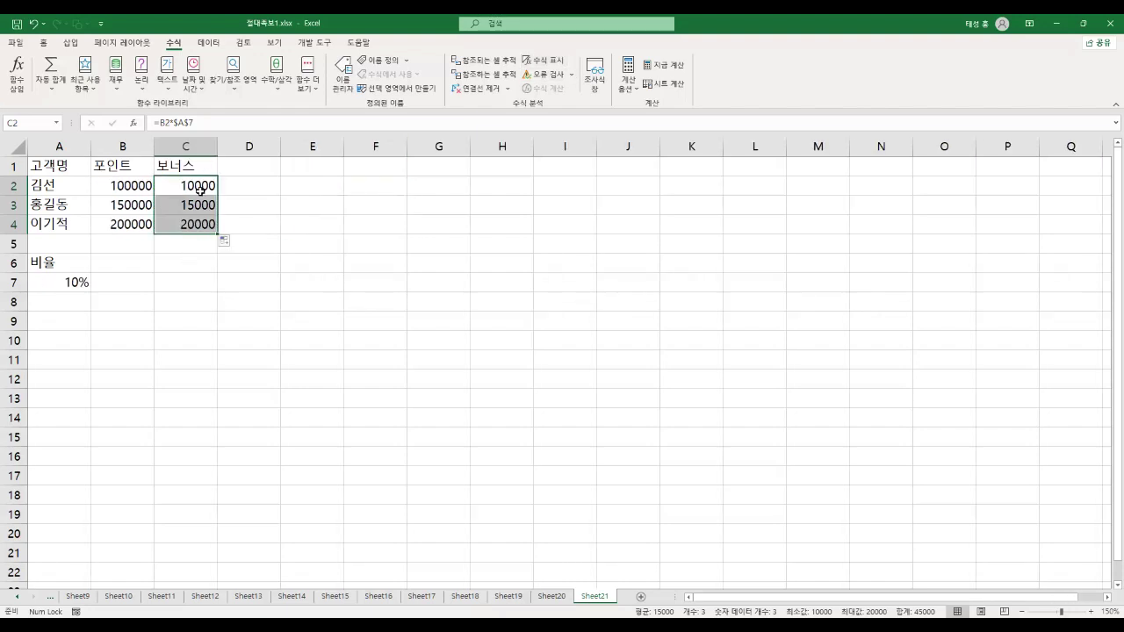
# Step: Check each customer's points in B2:B4 against the matching bonus formula in C2:C4
pyautogui.click(133, 185)
pyautogui.click(187, 187)
pyautogui.click(132, 204)
pyautogui.click(188, 202)
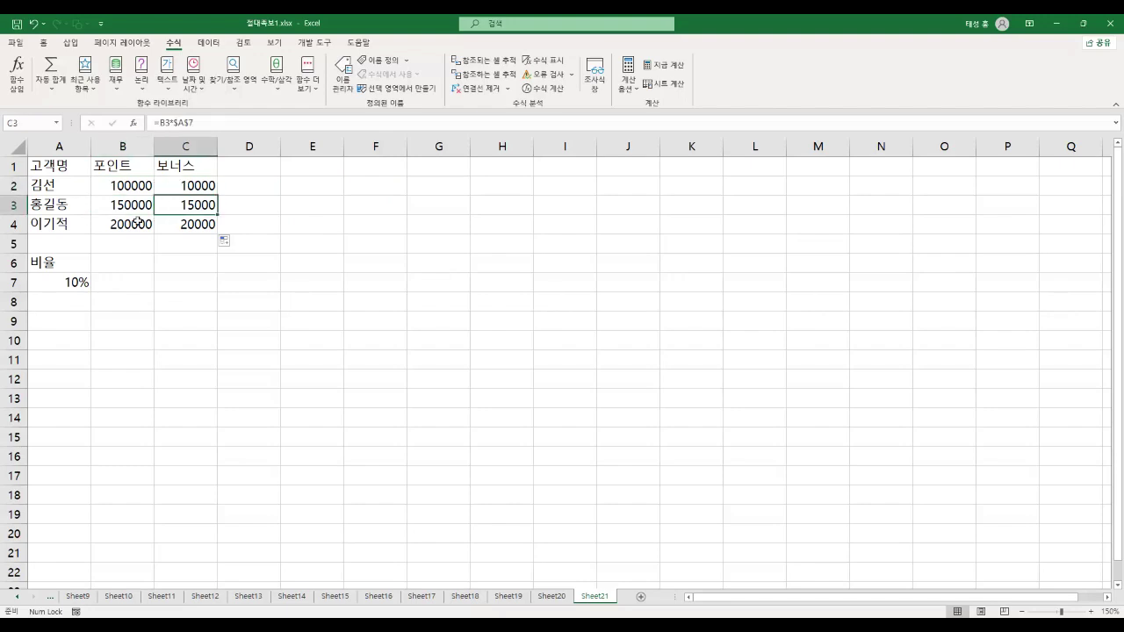
pyautogui.click(144, 222)
pyautogui.click(180, 222)
pyautogui.click(197, 186)
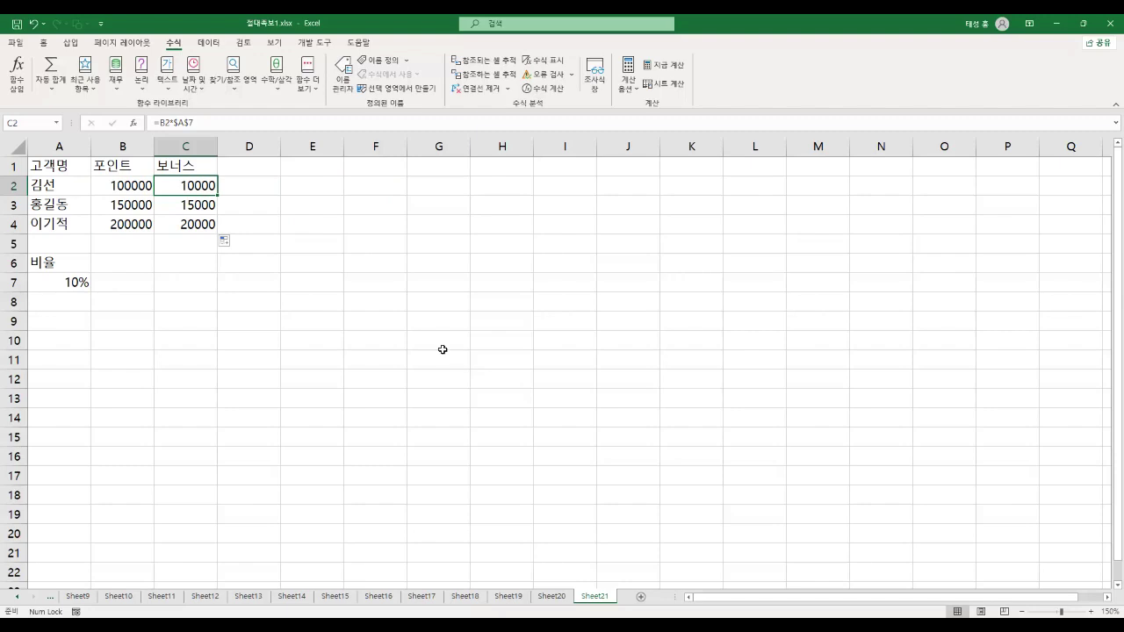
# Step: Switch to the PDF notes in the browser and examine the rules for cell references between sheets, including the =Sheet!A3 example
pyautogui.hotkey('alt', 'Tab')
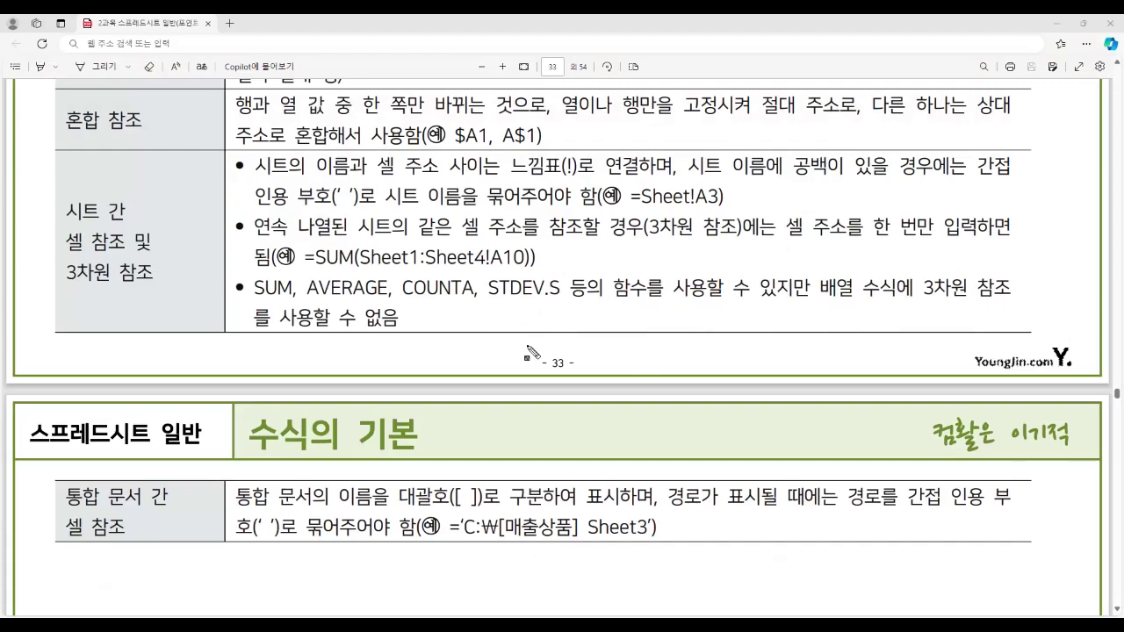
pyautogui.moveTo(63, 204); pyautogui.dragTo(123, 252)
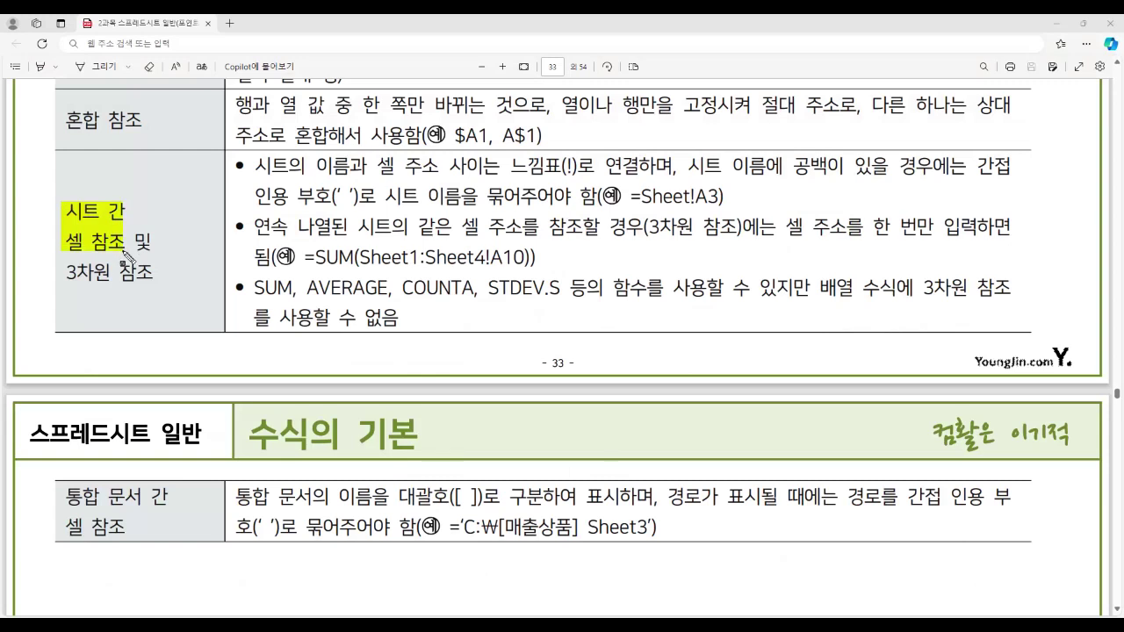
pyautogui.moveTo(61, 274); pyautogui.dragTo(161, 279)
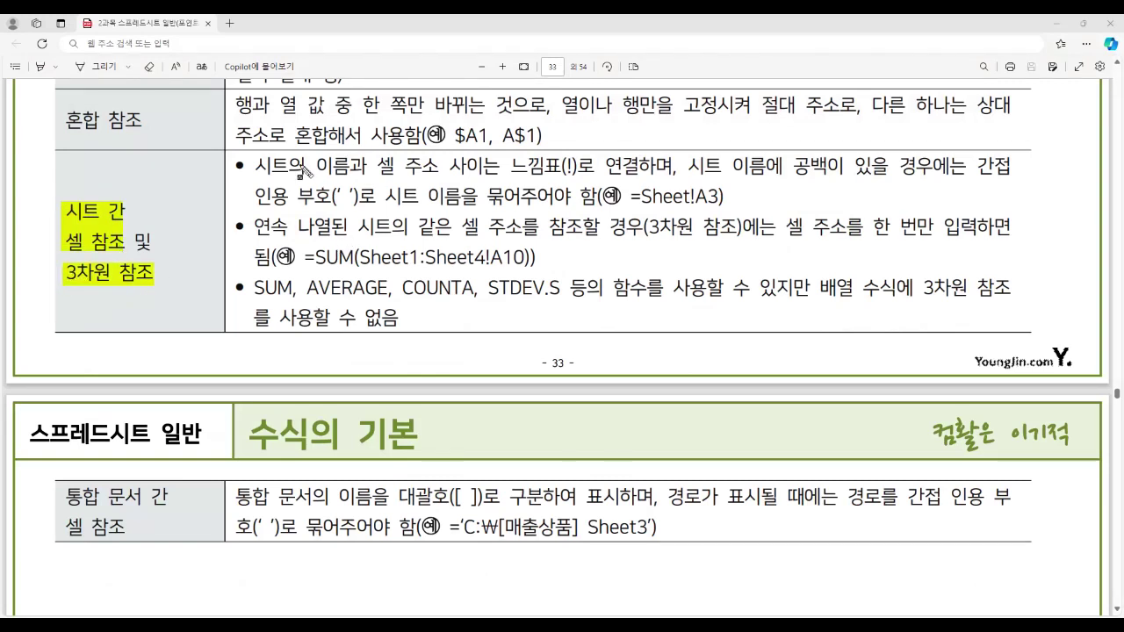
pyautogui.moveTo(256, 167); pyautogui.dragTo(636, 181)
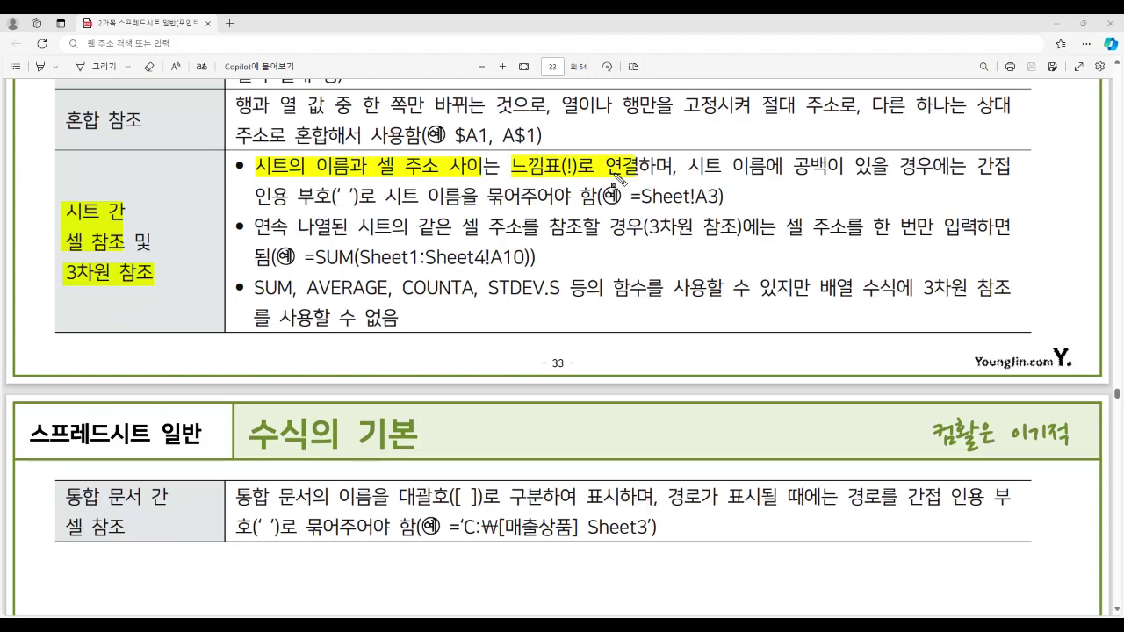
pyautogui.moveTo(255, 153); pyautogui.dragTo(726, 209)
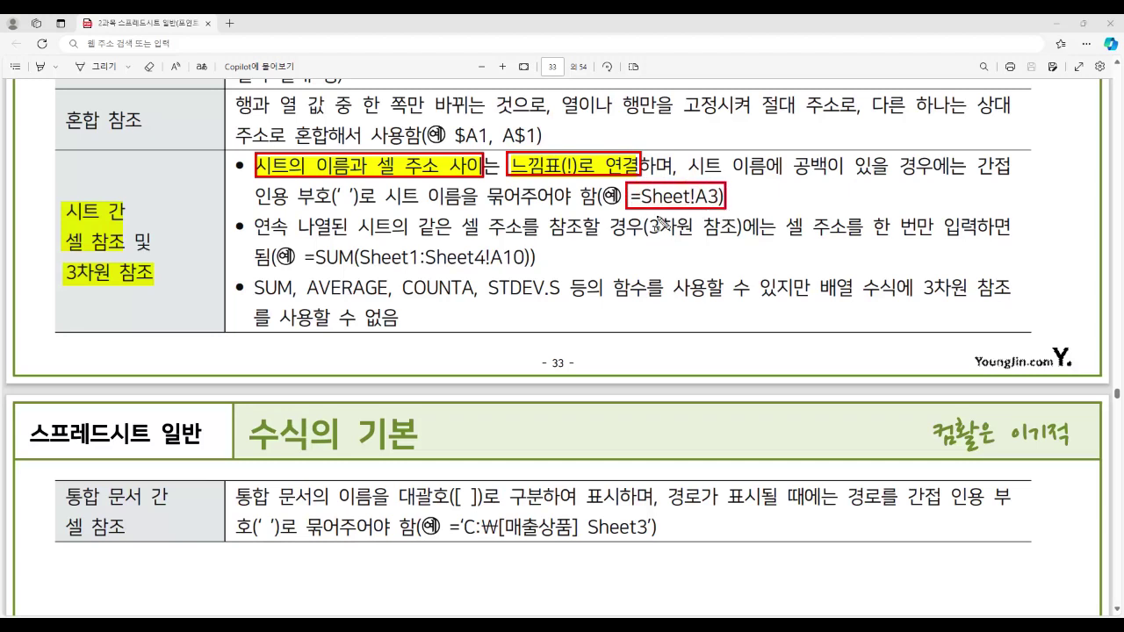
pyautogui.moveTo(630, 195); pyautogui.dragTo(722, 196)
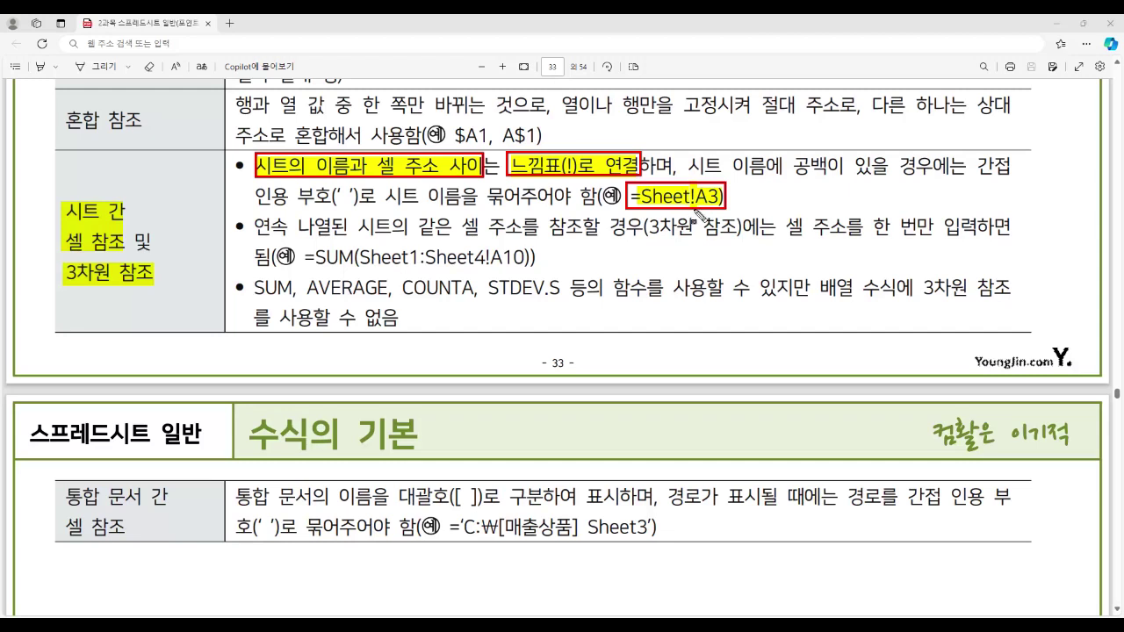
pyautogui.moveTo(691, 166); pyautogui.dragTo(921, 175)
pyautogui.moveTo(309, 195); pyautogui.dragTo(368, 209)
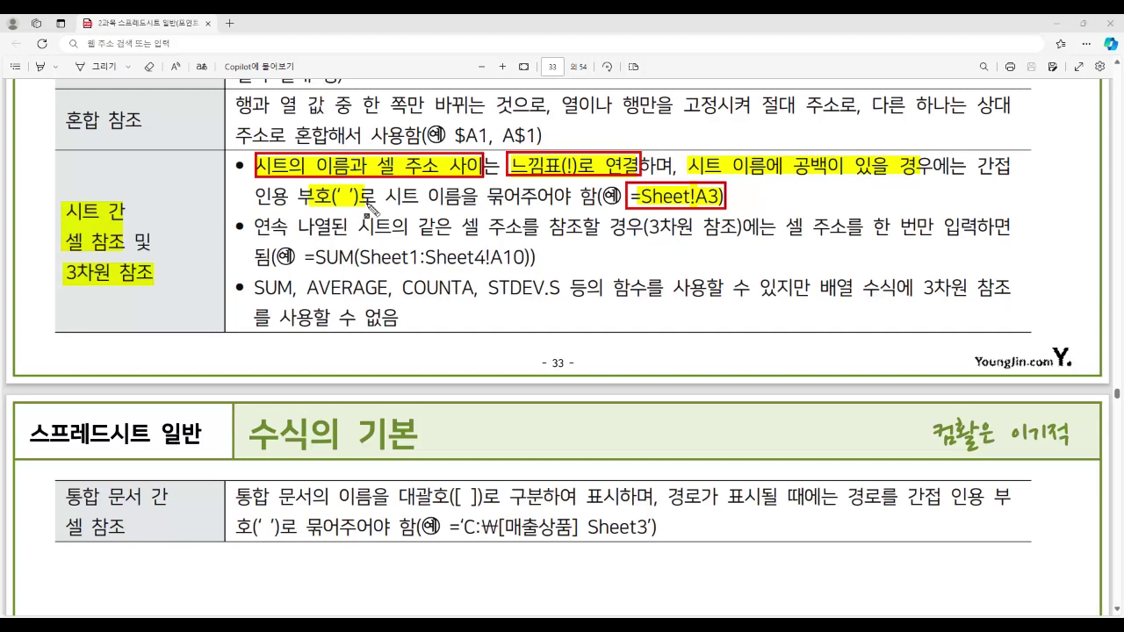
# Step: Examine the 3D reference example =SUM(Sheet1:Sheet4!A10) and the rule on using 3D references in array formulas
pyautogui.moveTo(305, 258); pyautogui.dragTo(349, 273)
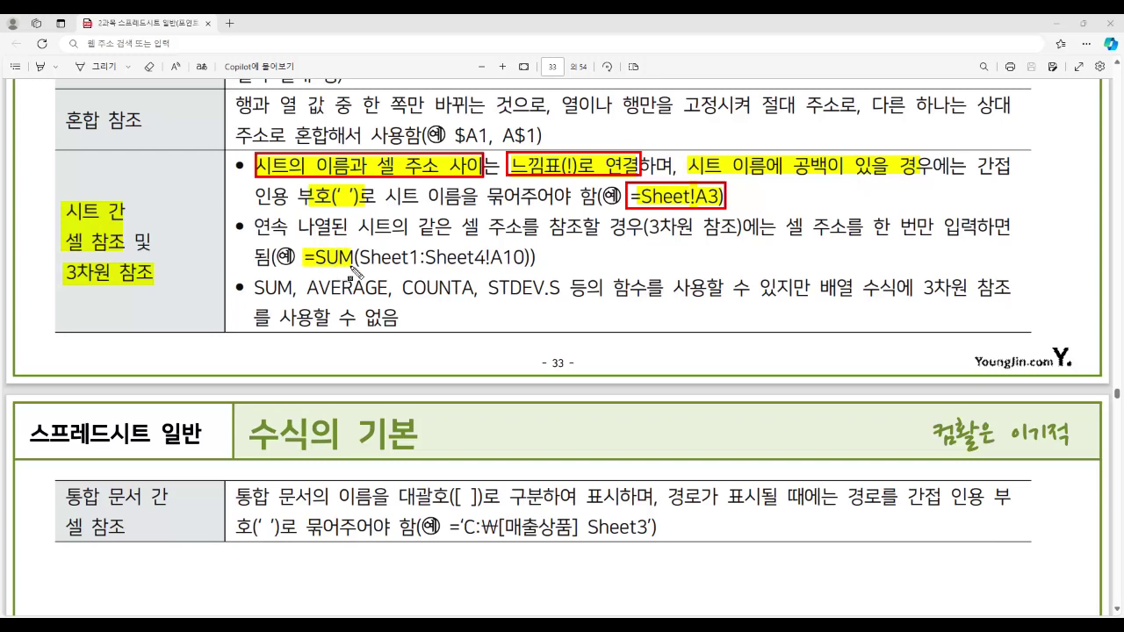
pyautogui.moveTo(356, 268); pyautogui.dragTo(484, 270)
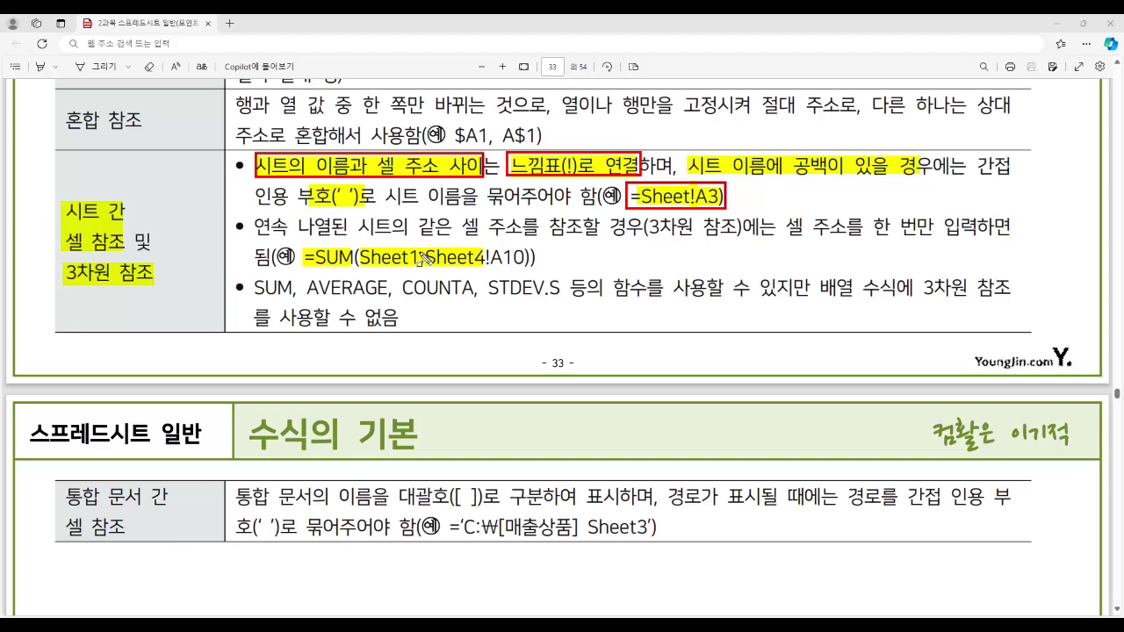
pyautogui.moveTo(417, 248); pyautogui.dragTo(426, 268)
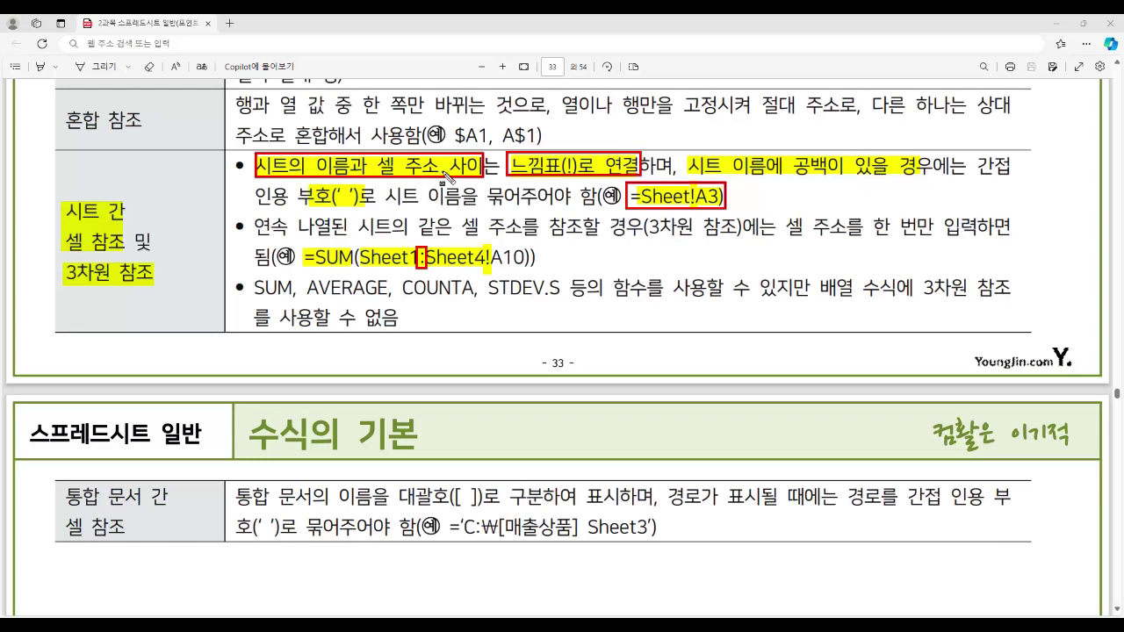
pyautogui.moveTo(492, 257); pyautogui.dragTo(527, 257)
pyautogui.moveTo(310, 247)
pyautogui.mouseDown()
pyautogui.moveTo(352, 266)
pyautogui.moveTo(309, 267)
pyautogui.mouseUp()
pyautogui.moveTo(63, 261)
pyautogui.mouseDown()
pyautogui.moveTo(84, 285)
pyautogui.moveTo(158, 286)
pyautogui.mouseUp()
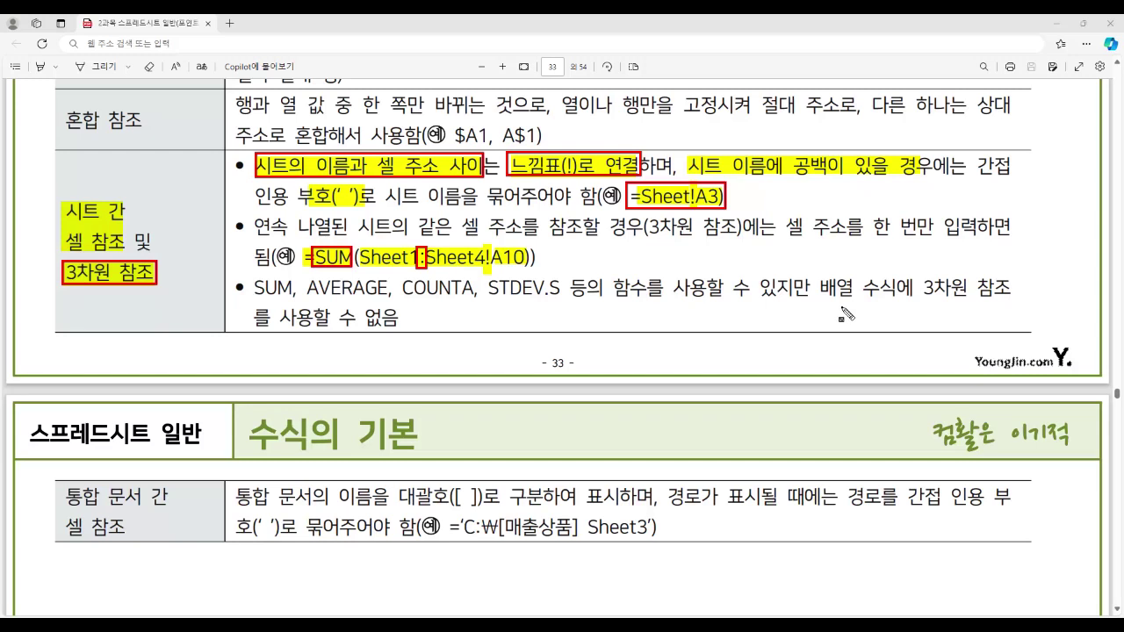
pyautogui.moveTo(821, 288); pyautogui.dragTo(1001, 290)
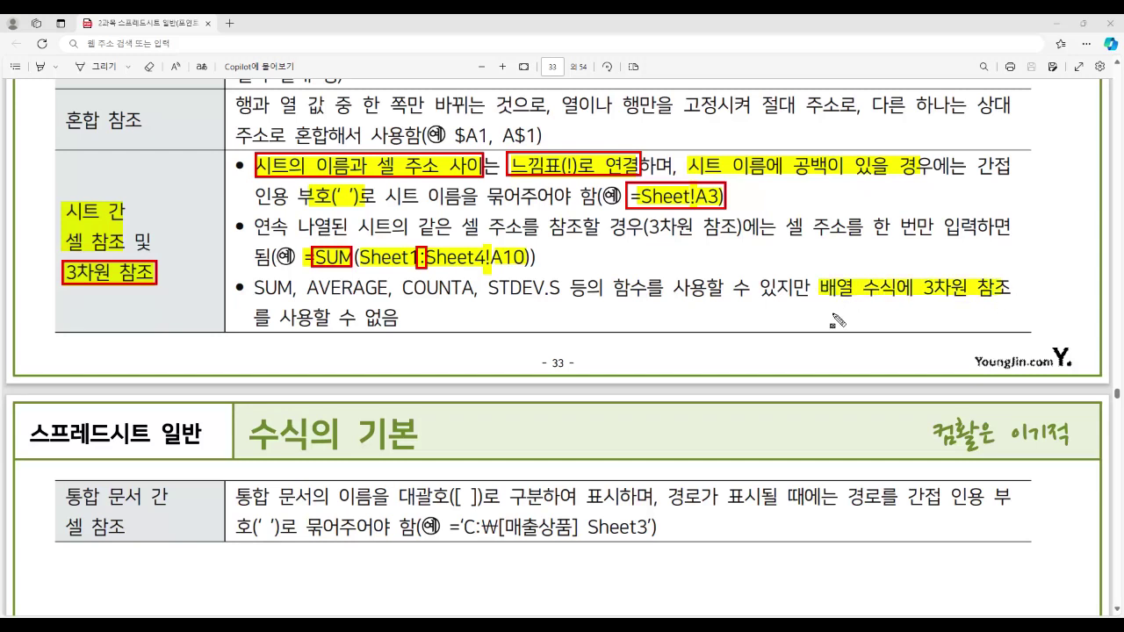
pyautogui.moveTo(253, 318); pyautogui.dragTo(402, 331)
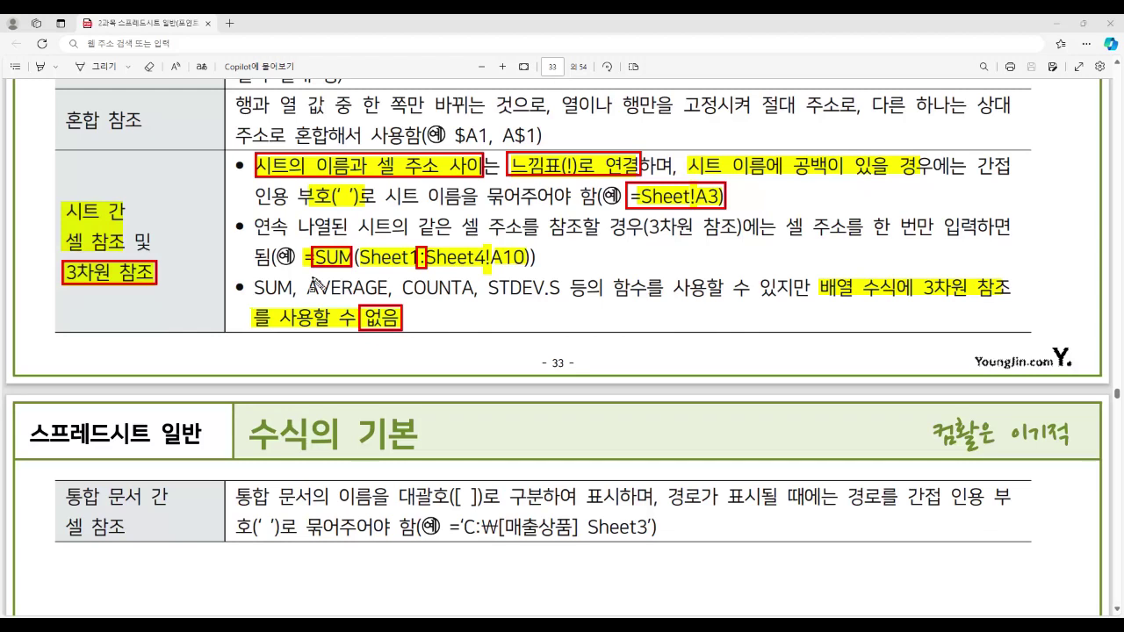
# Step: Examine the =SUM(Sheet1:Sheet4!A10) example and the rule for cell references between workbooks in the PDF notes
pyautogui.moveTo(289, 238)
pyautogui.mouseDown()
pyautogui.moveTo(455, 290)
pyautogui.moveTo(538, 276)
pyautogui.mouseUp()
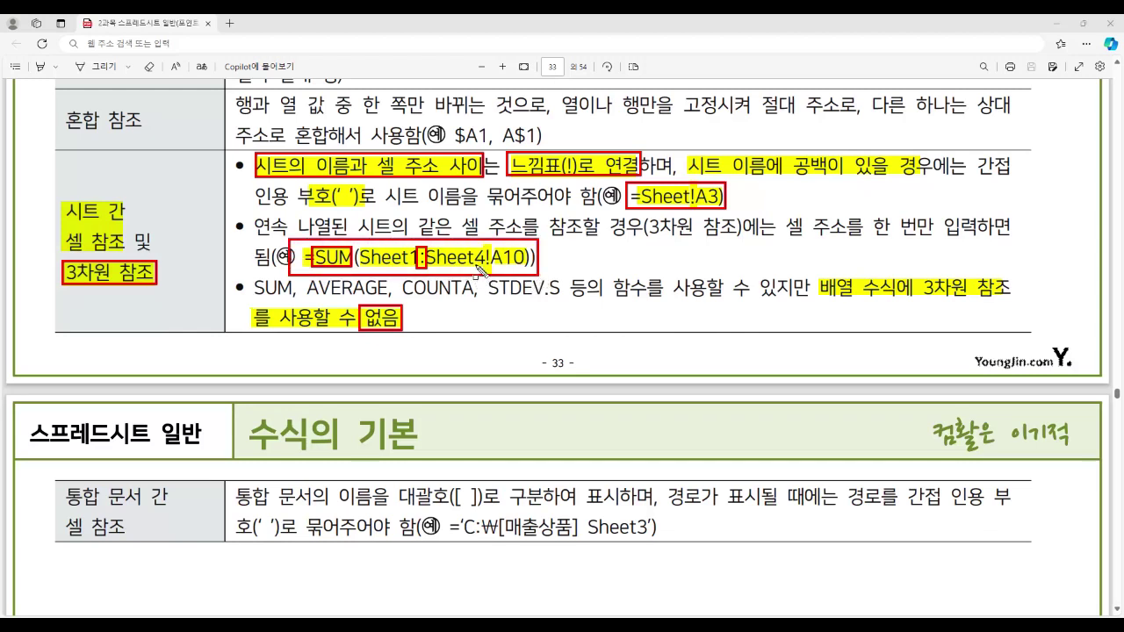
pyautogui.moveTo(74, 496)
pyautogui.mouseDown()
pyautogui.moveTo(107, 508)
pyautogui.moveTo(83, 526)
pyautogui.moveTo(176, 535)
pyautogui.mouseUp()
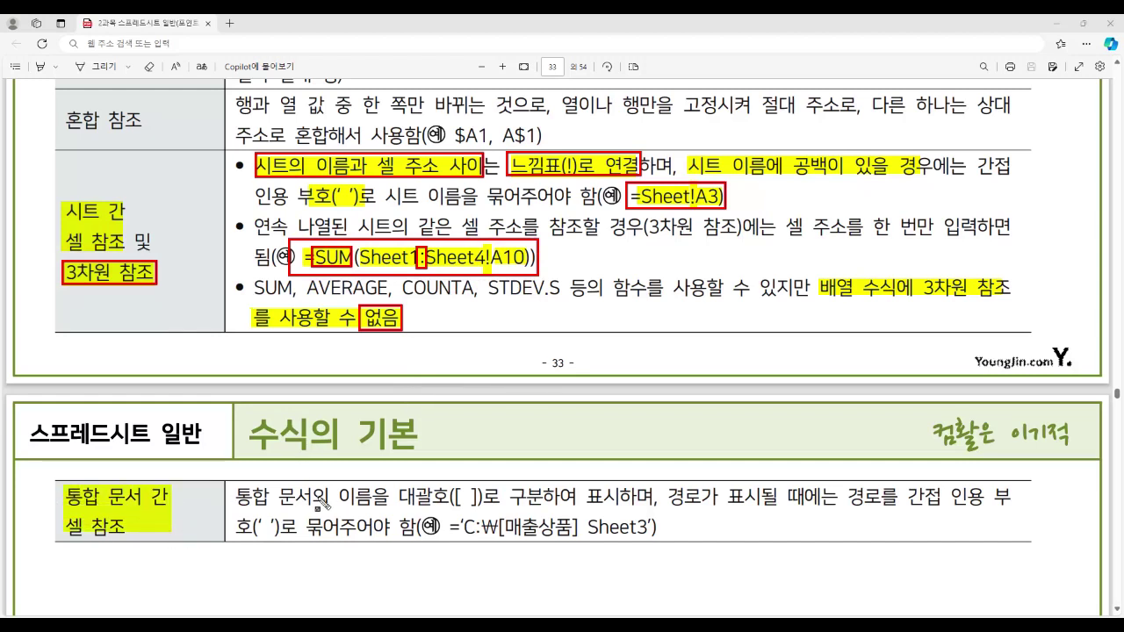
pyautogui.moveTo(395, 497); pyautogui.dragTo(489, 497)
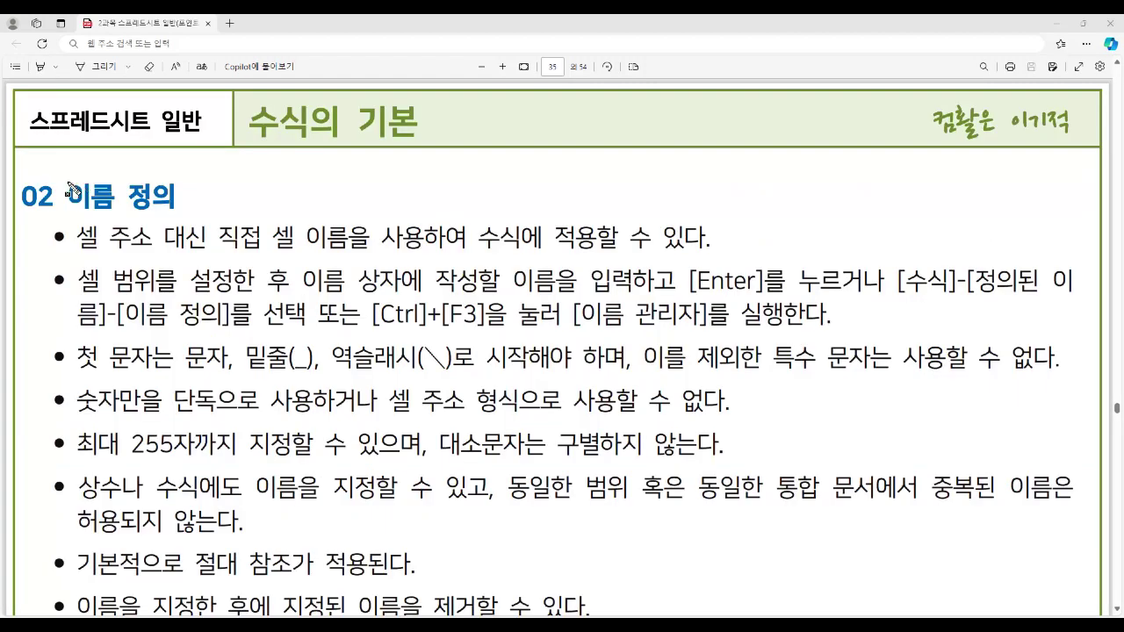
# Step: Examine the 이름 정의 section on page 35 for the use of cell names in formulas and the ways to define them
pyautogui.moveTo(69, 195); pyautogui.dragTo(180, 195)
pyautogui.moveTo(81, 234)
pyautogui.mouseDown()
pyautogui.moveTo(367, 237)
pyautogui.moveTo(413, 250)
pyautogui.mouseUp()
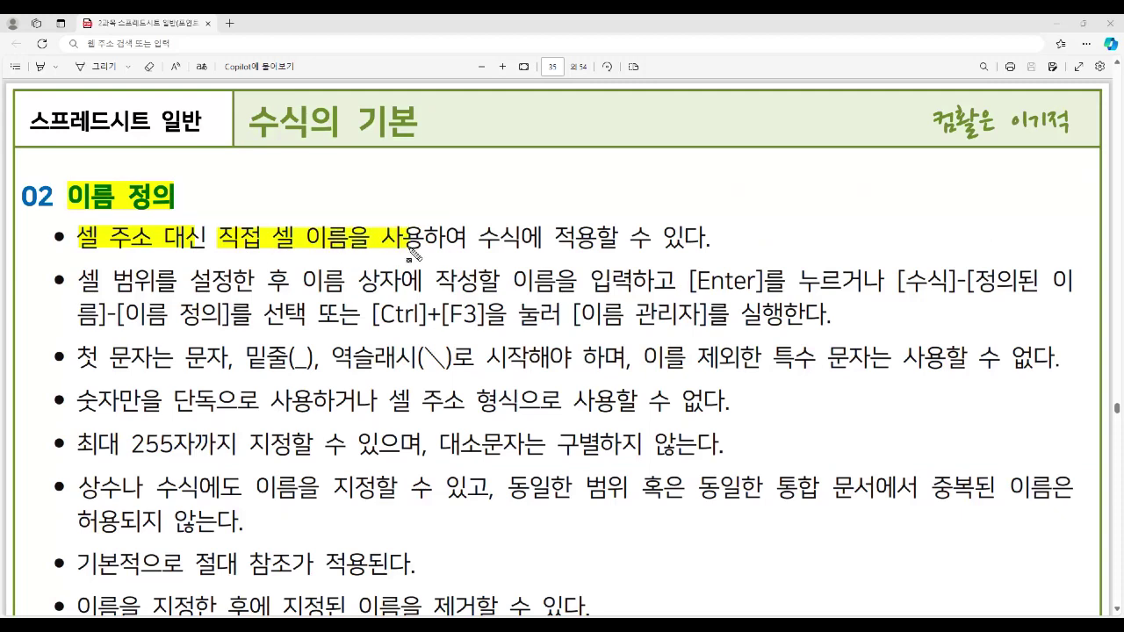
pyautogui.moveTo(482, 236); pyautogui.dragTo(585, 239)
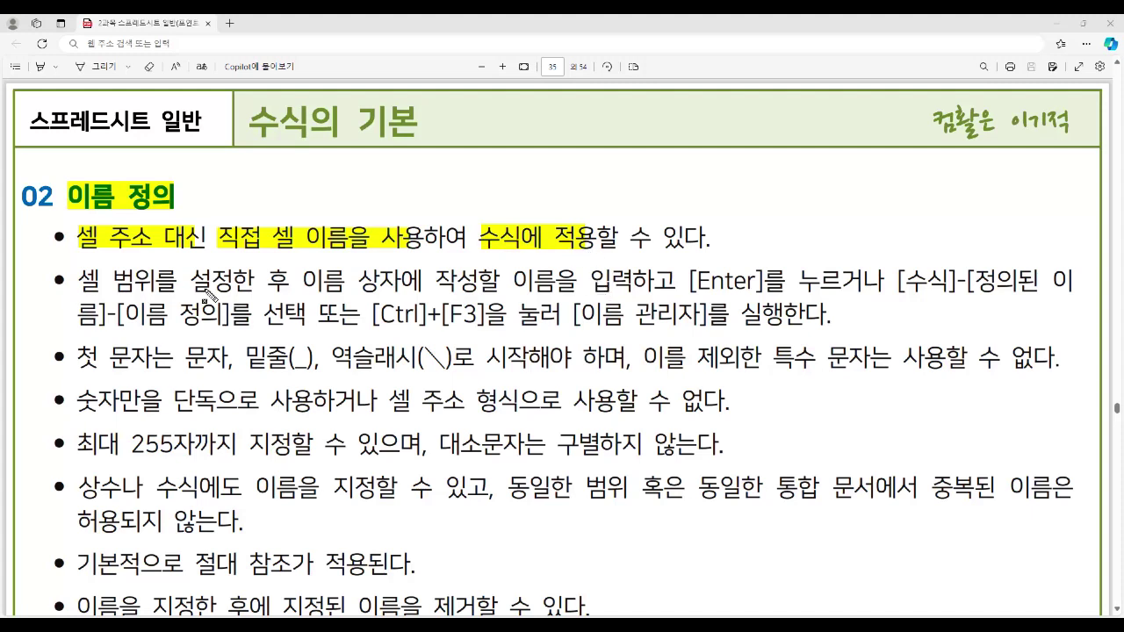
pyautogui.moveTo(304, 279)
pyautogui.mouseDown()
pyautogui.moveTo(326, 297)
pyautogui.moveTo(635, 296)
pyautogui.mouseUp()
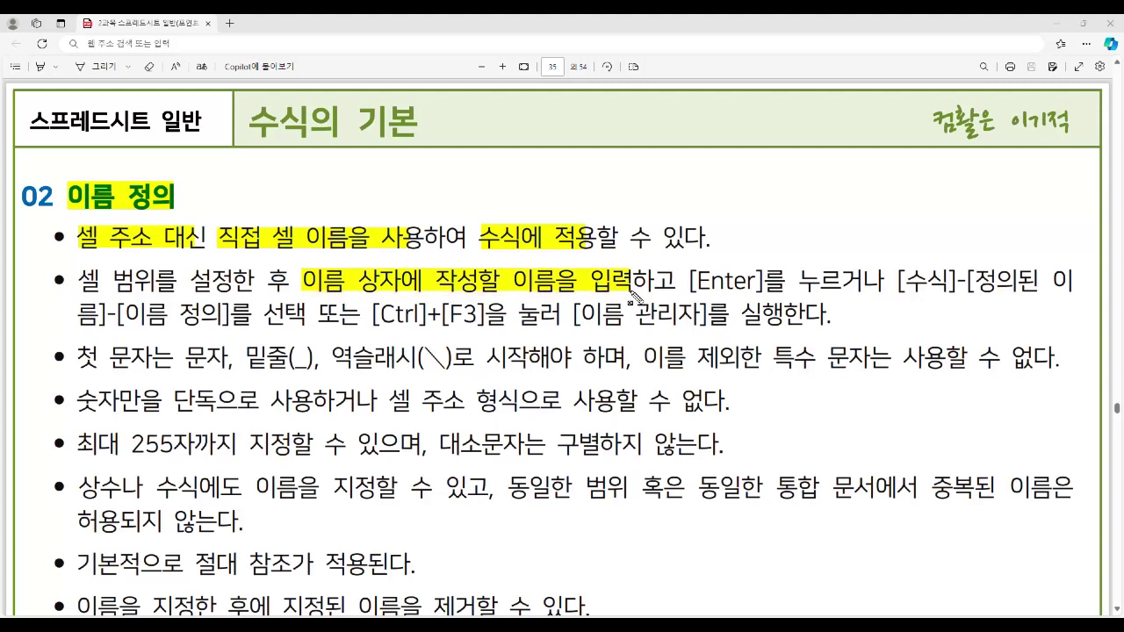
pyautogui.moveTo(906, 279); pyautogui.dragTo(1066, 285)
pyautogui.moveTo(77, 312); pyautogui.dragTo(218, 326)
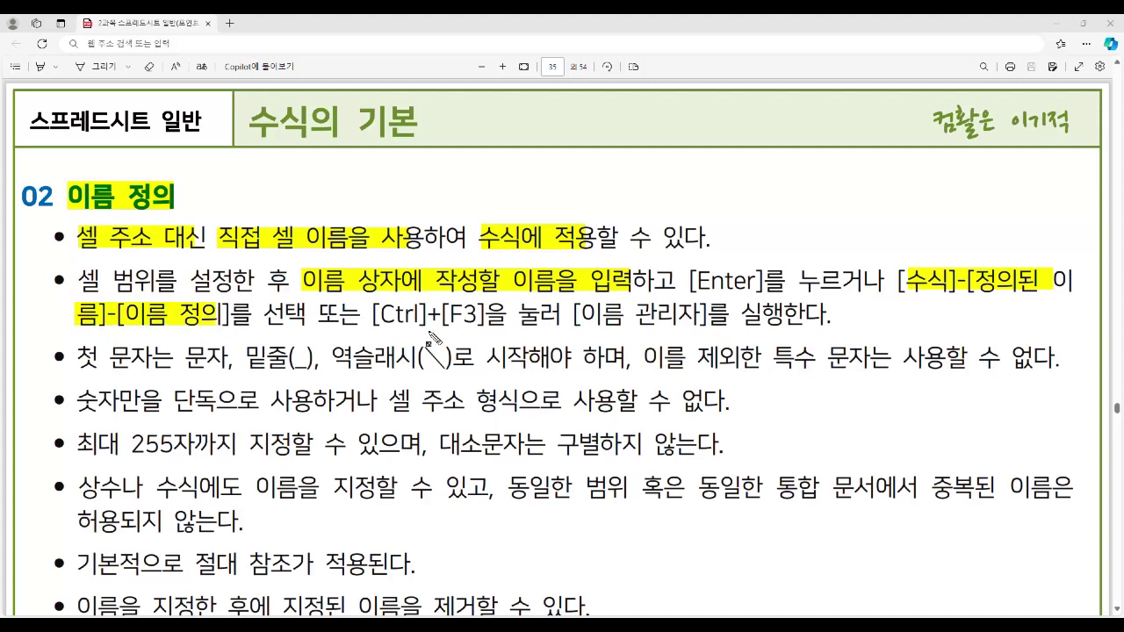
pyautogui.moveTo(376, 314); pyautogui.dragTo(471, 330)
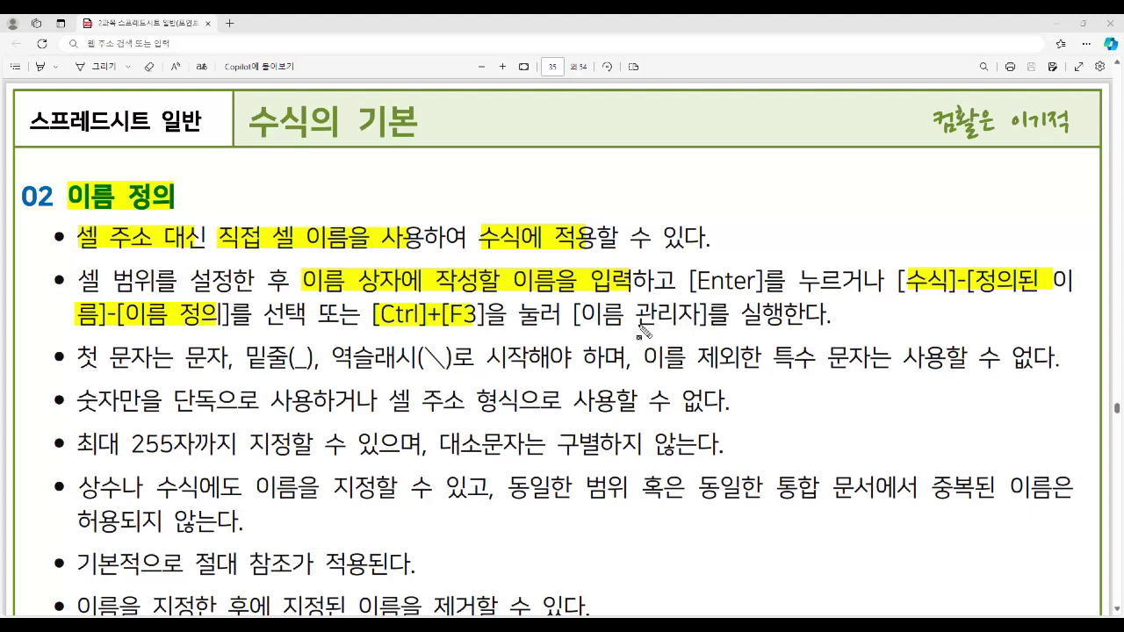
pyautogui.moveTo(368, 301)
pyautogui.mouseDown()
pyautogui.moveTo(402, 330)
pyautogui.moveTo(483, 330)
pyautogui.mouseUp()
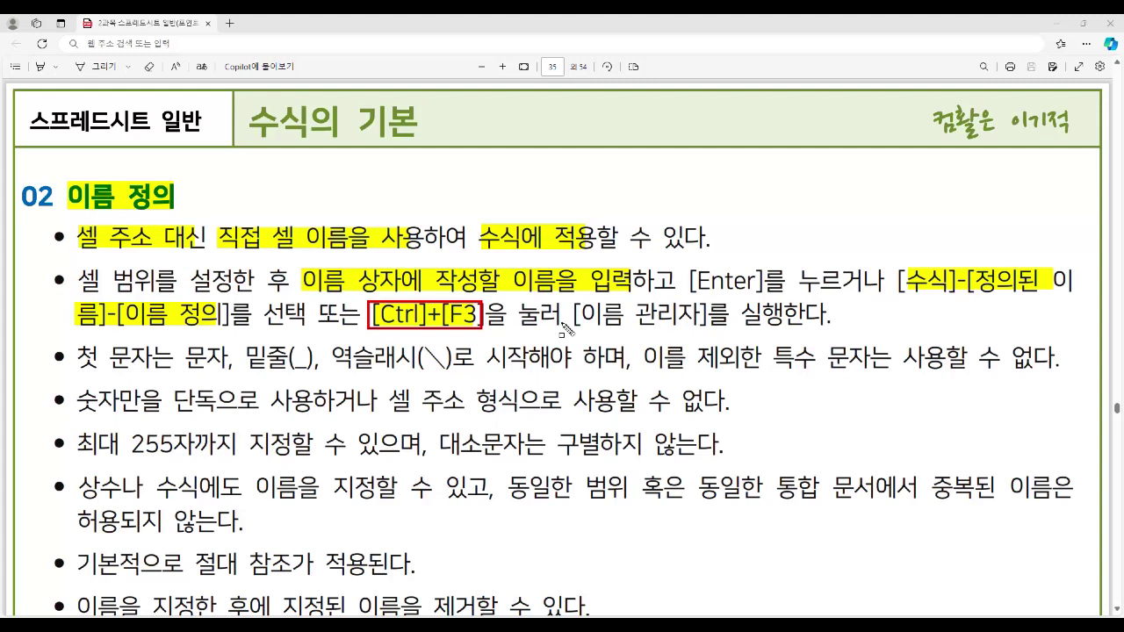
pyautogui.moveTo(570, 301)
pyautogui.mouseDown()
pyautogui.moveTo(634, 327)
pyautogui.moveTo(708, 328)
pyautogui.mouseUp()
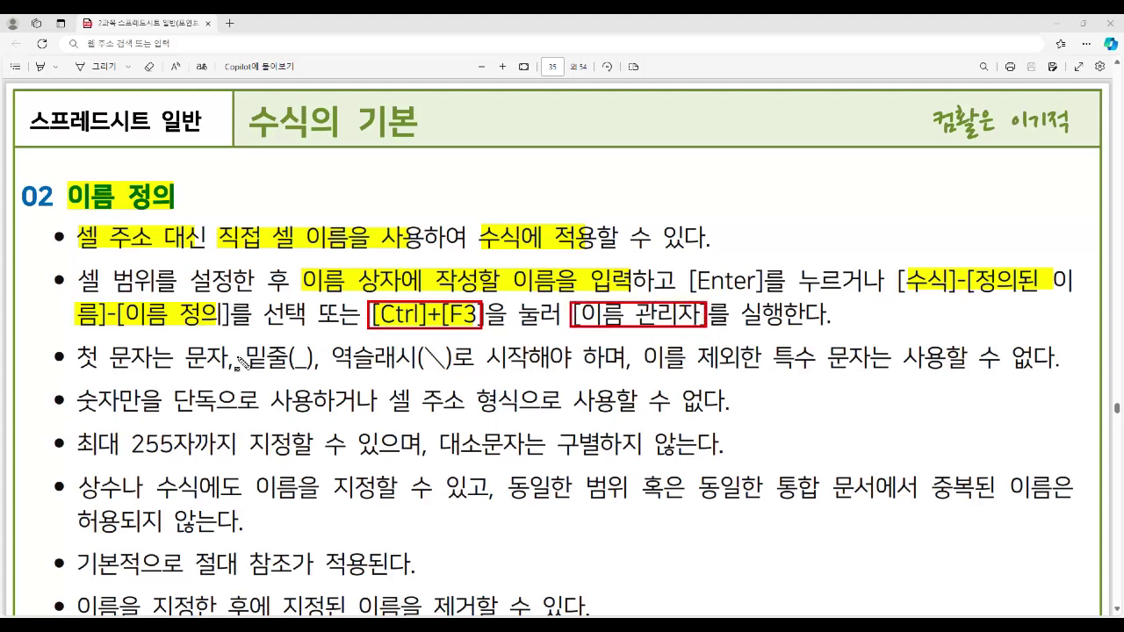
# Step: Examine the naming rules on allowed first characters, number-only or cell-address names, maximum length and letter case
pyautogui.moveTo(187, 353)
pyautogui.mouseDown()
pyautogui.moveTo(251, 380)
pyautogui.moveTo(490, 377)
pyautogui.mouseUp()
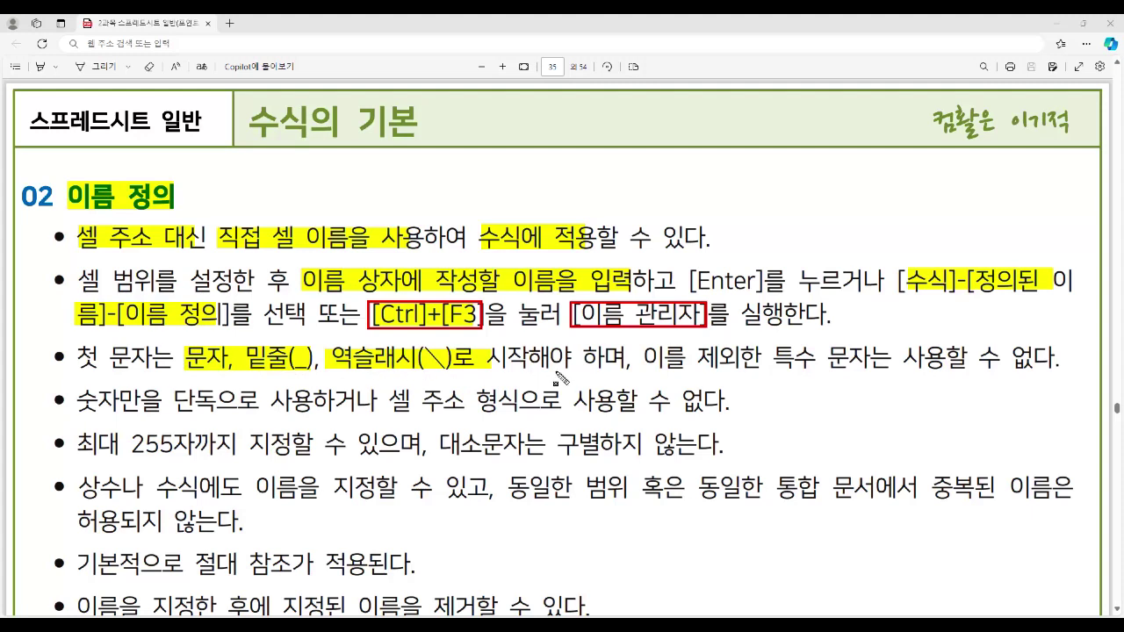
pyautogui.moveTo(991, 352); pyautogui.dragTo(1055, 377)
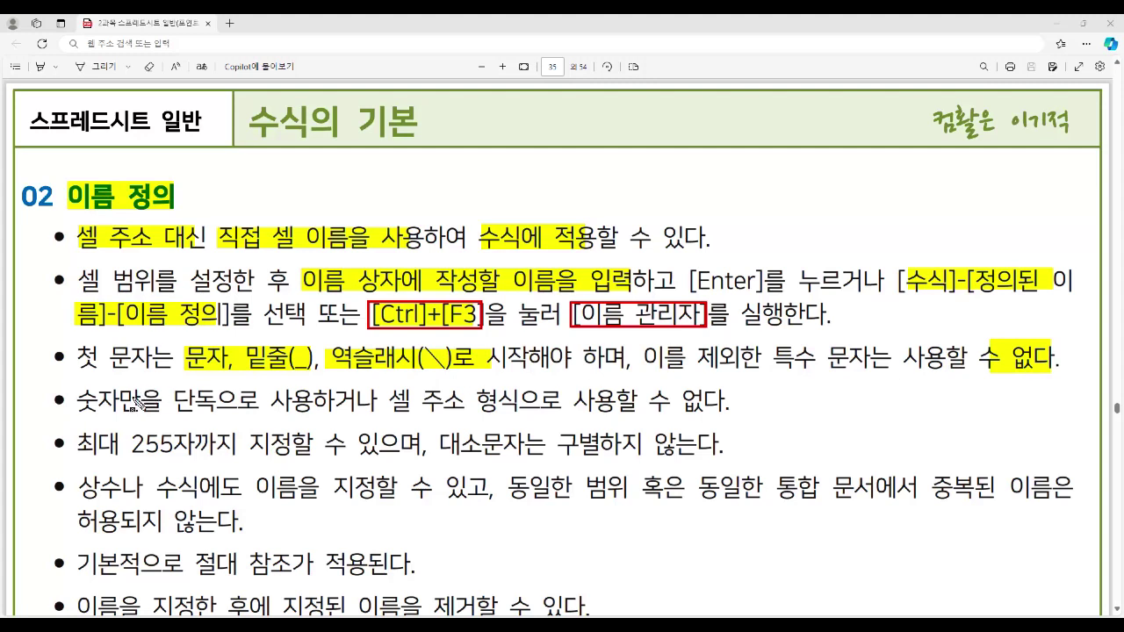
pyautogui.moveTo(79, 401)
pyautogui.mouseDown()
pyautogui.moveTo(202, 418)
pyautogui.moveTo(724, 418)
pyautogui.mouseUp()
pyautogui.moveTo(678, 388)
pyautogui.mouseDown()
pyautogui.moveTo(707, 389)
pyautogui.moveTo(733, 416)
pyautogui.mouseUp()
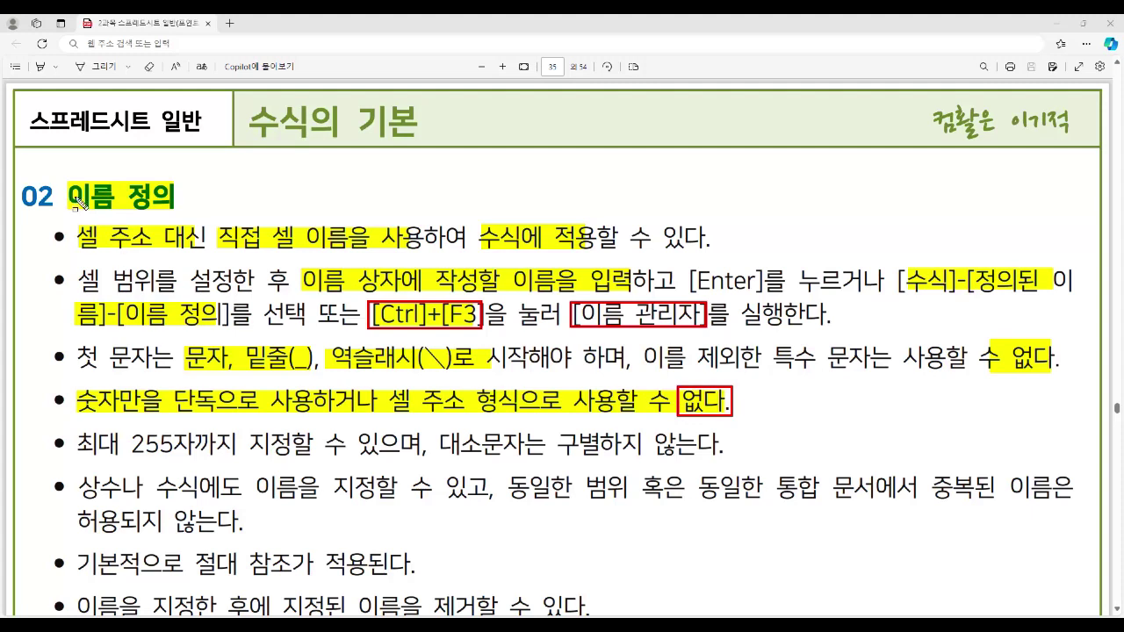
pyautogui.moveTo(63, 179); pyautogui.dragTo(116, 211)
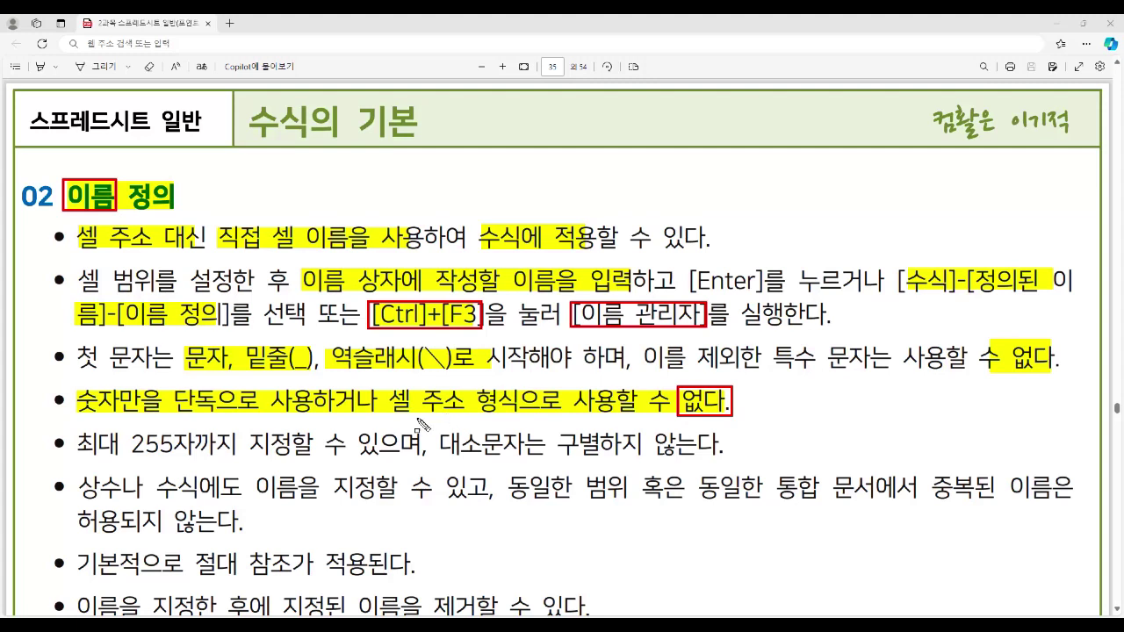
pyautogui.moveTo(77, 443); pyautogui.dragTo(292, 447)
pyautogui.moveTo(439, 444); pyautogui.dragTo(719, 446)
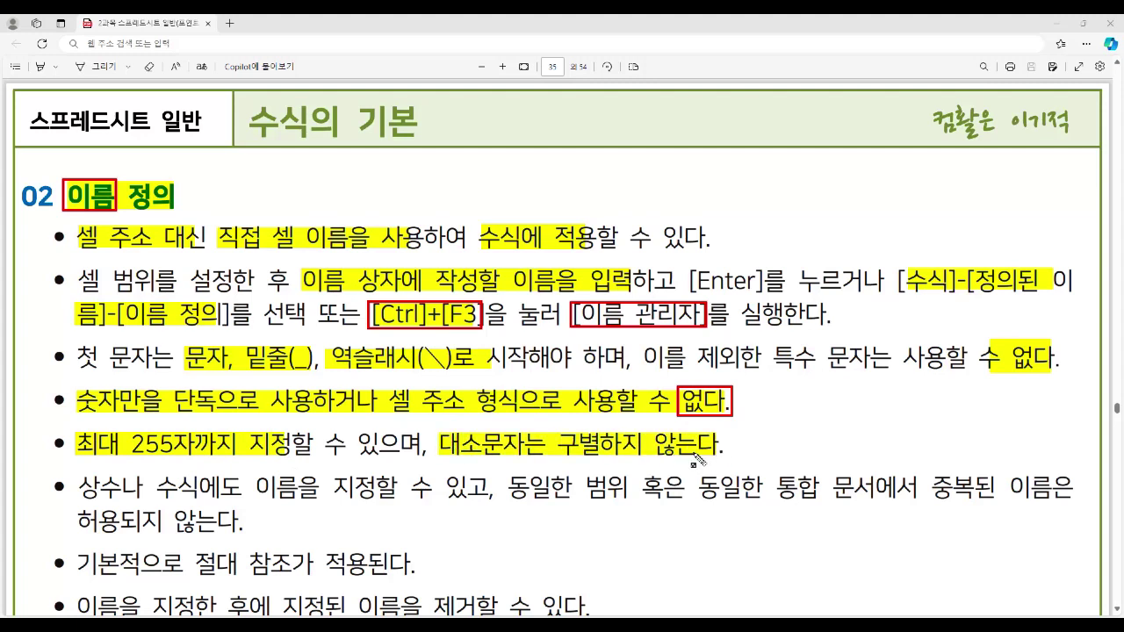
pyautogui.press('F5')
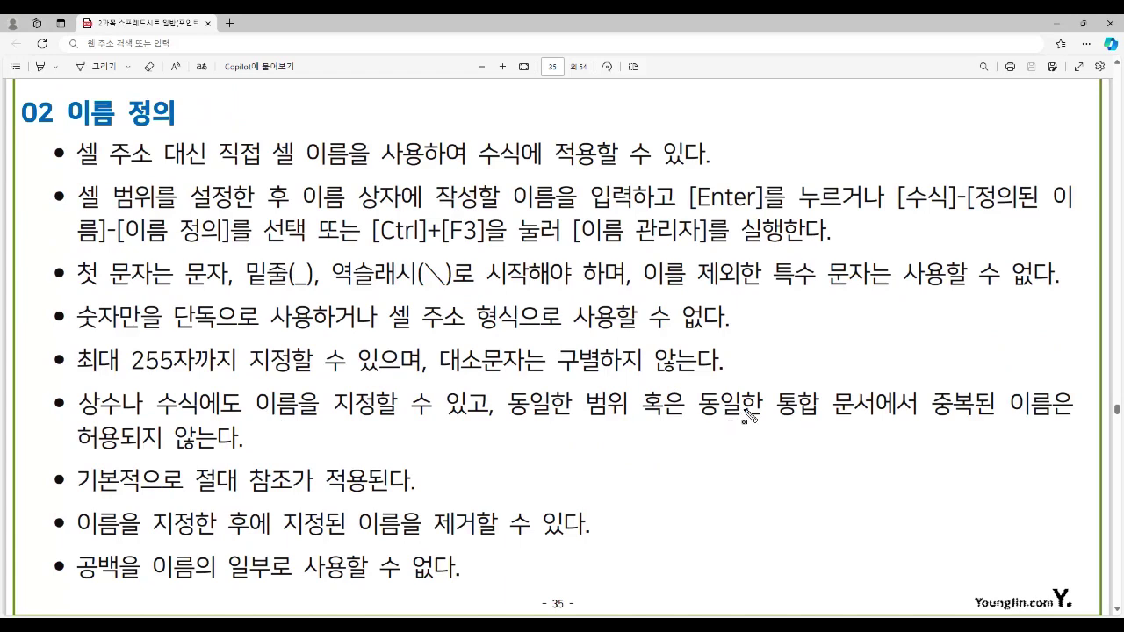
# Step: Examine the remaining name rules on duplicates, default absolute references, removing names and using spaces
pyautogui.moveTo(929, 404); pyautogui.dragTo(1054, 406)
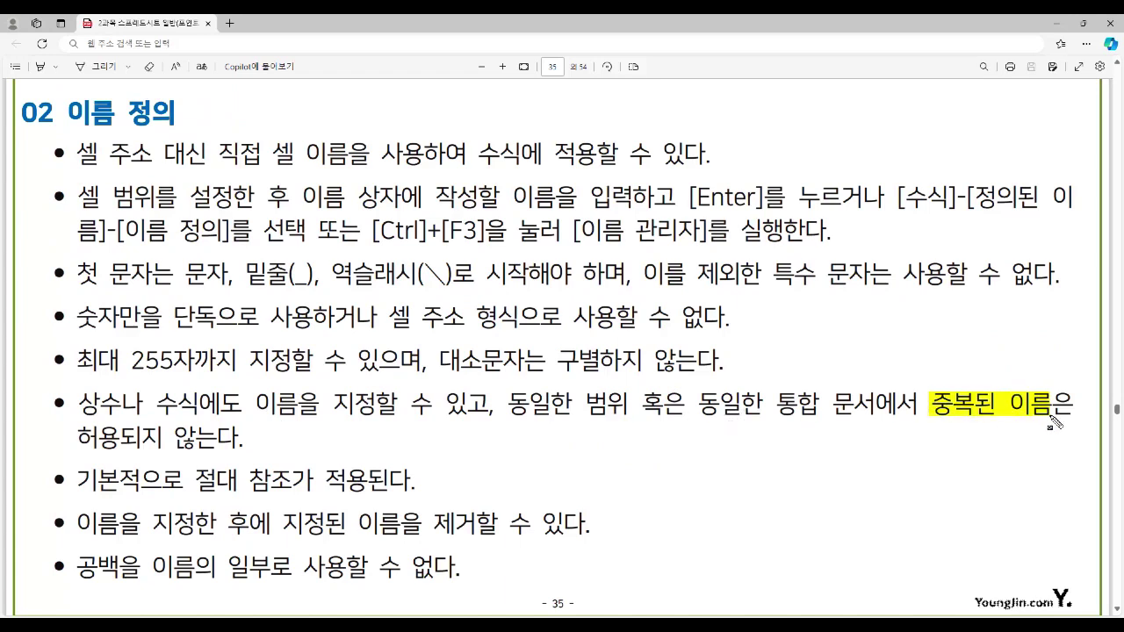
pyautogui.moveTo(77, 438); pyautogui.dragTo(235, 439)
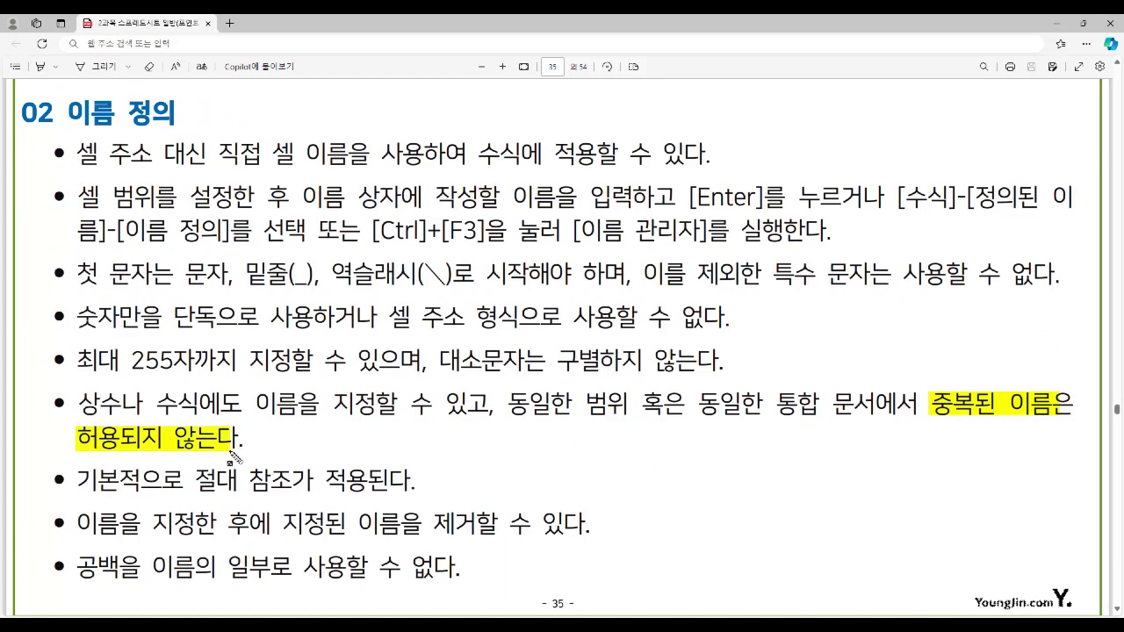
pyautogui.press('Escape')
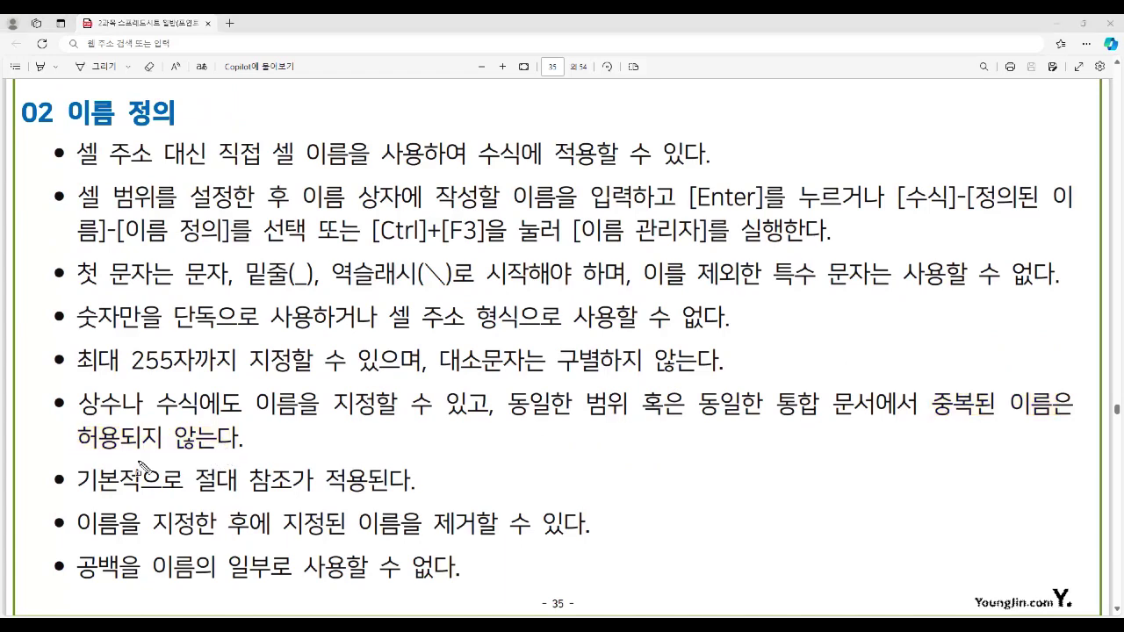
pyautogui.moveTo(190, 481); pyautogui.dragTo(366, 499)
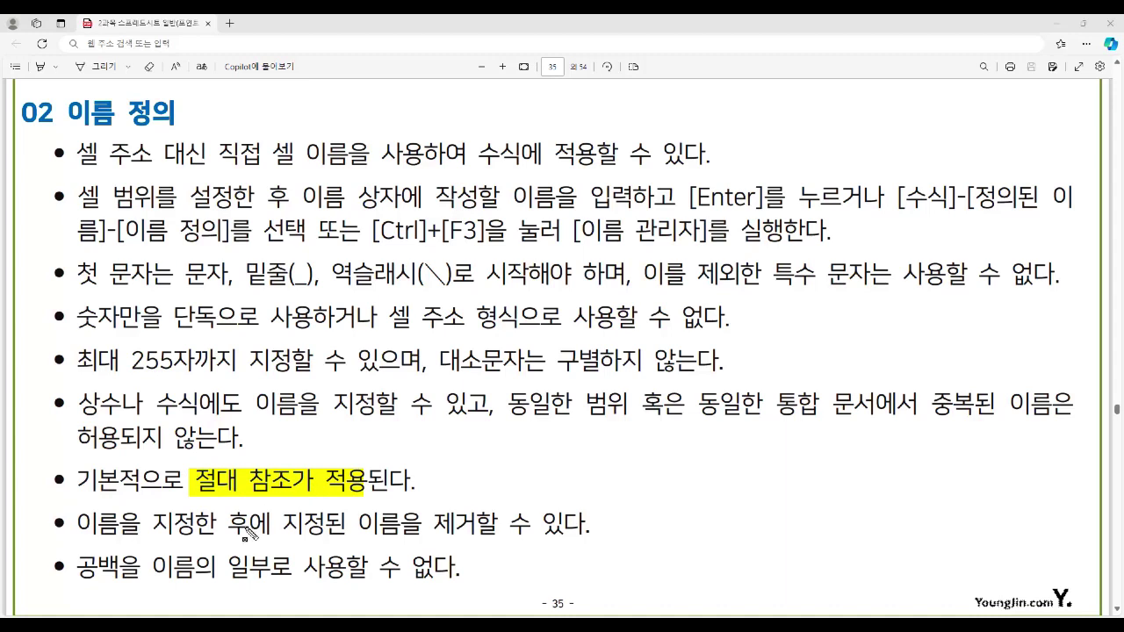
pyautogui.moveTo(436, 526); pyautogui.dragTo(585, 538)
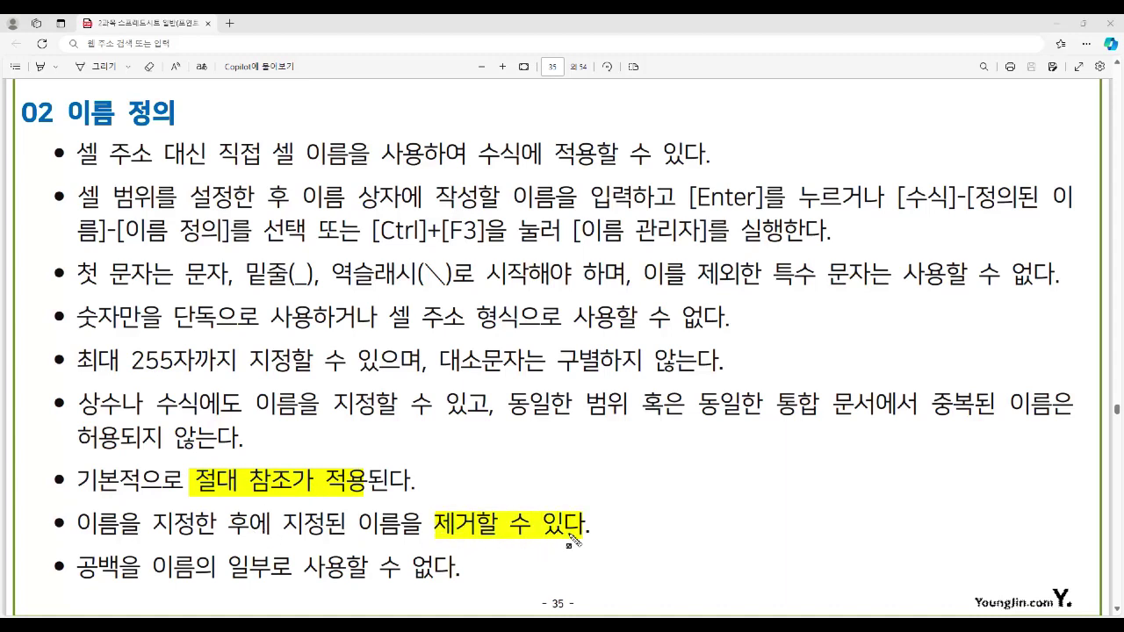
pyautogui.moveTo(376, 221); pyautogui.dragTo(714, 239)
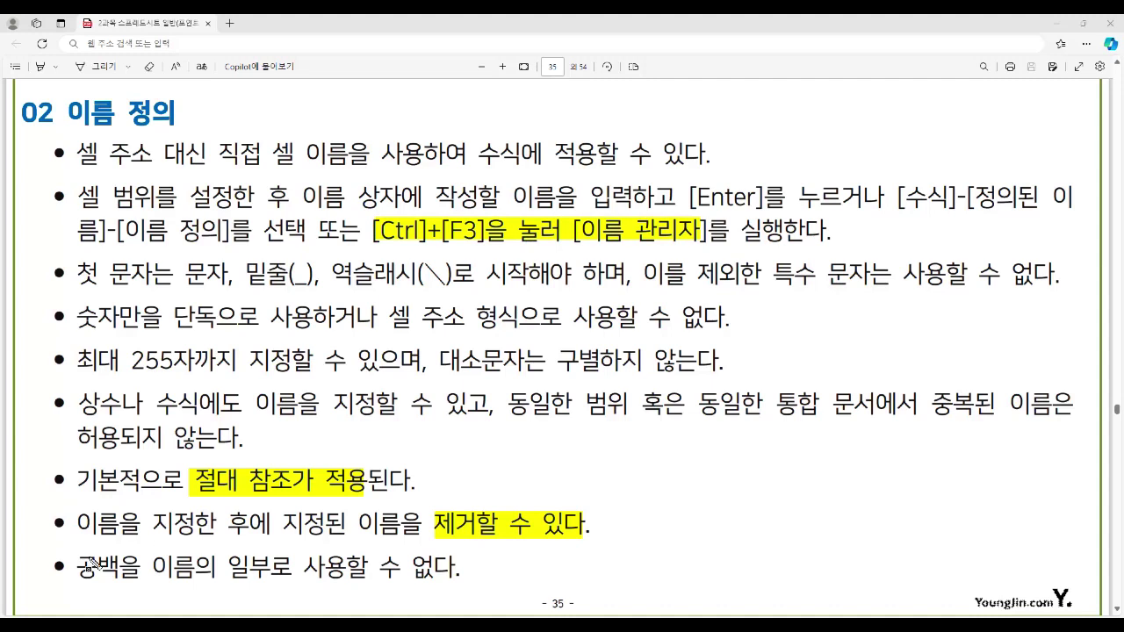
pyautogui.moveTo(84, 571)
pyautogui.mouseDown()
pyautogui.moveTo(339, 596)
pyautogui.moveTo(453, 585)
pyautogui.moveTo(410, 562)
pyautogui.moveTo(466, 596)
pyautogui.mouseUp()
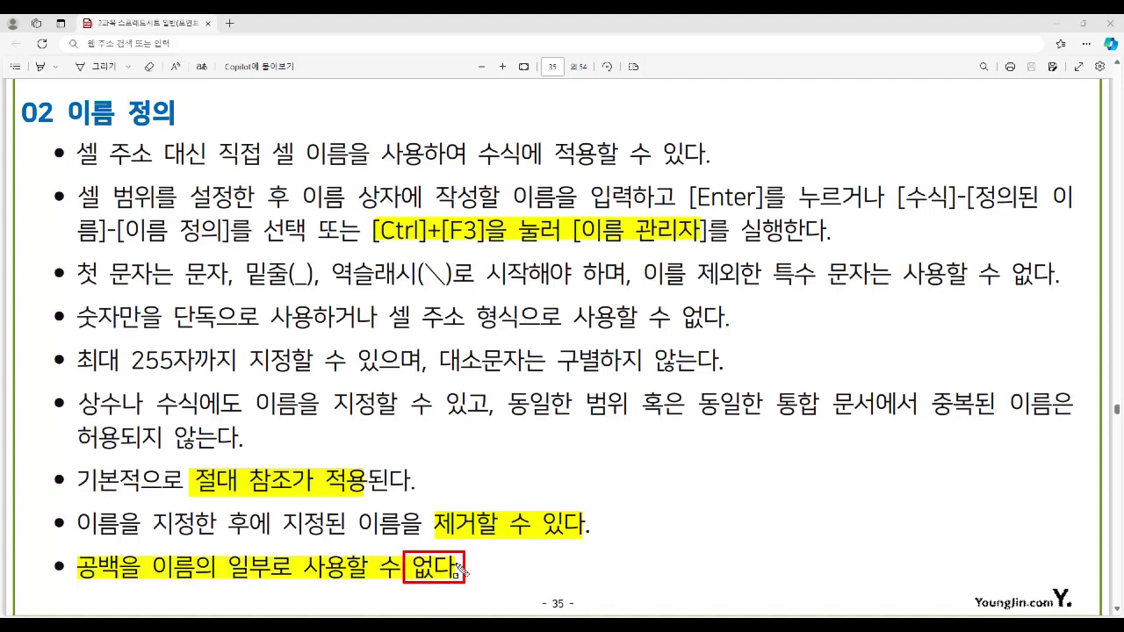
pyautogui.press('Escape')
# Step: Switch to the Excel workbook and review the 컴일반 scores in B2:B4 and the total cell B5 on Sheet20
pyautogui.moveTo(566, 622)
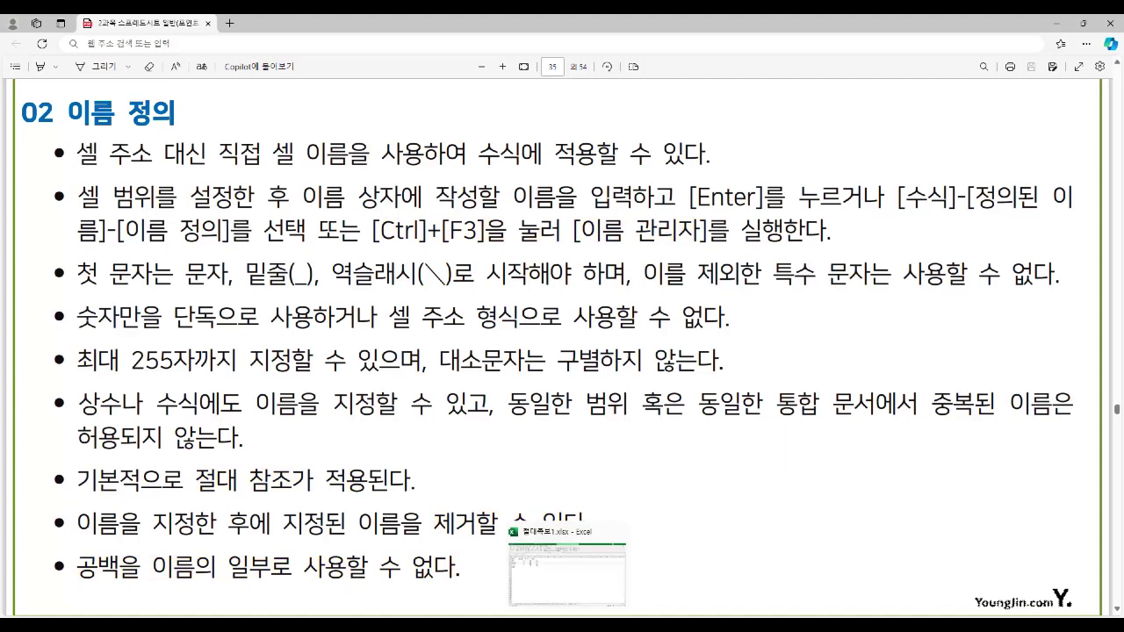
pyautogui.click(567, 571)
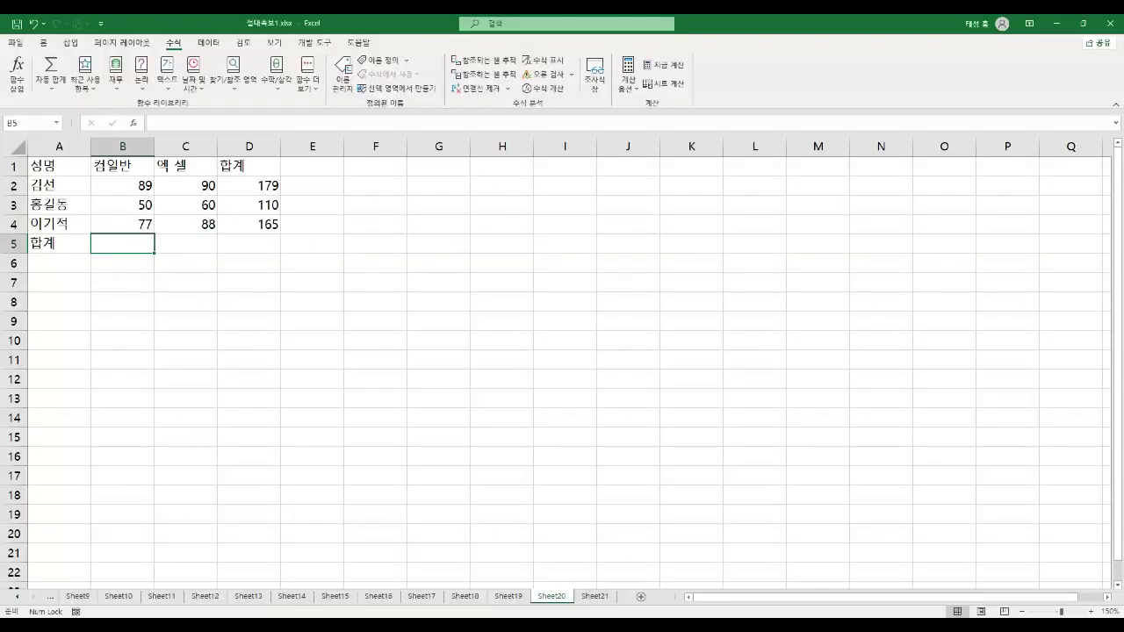
pyautogui.click(127, 185)
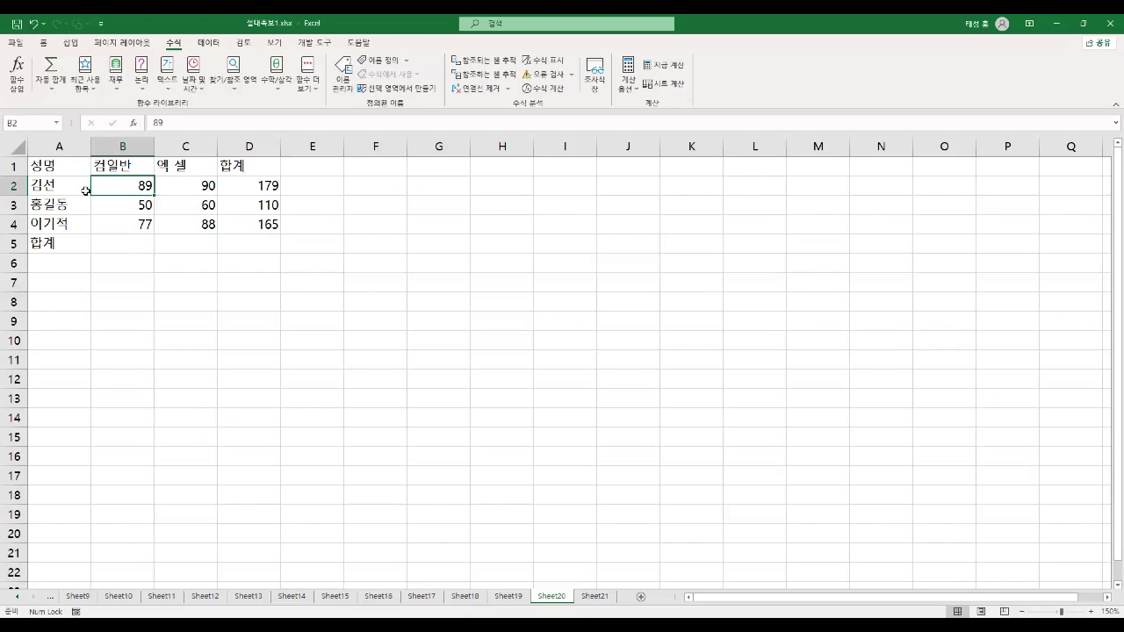
pyautogui.moveTo(117, 186); pyautogui.dragTo(116, 221)
pyautogui.click(132, 242)
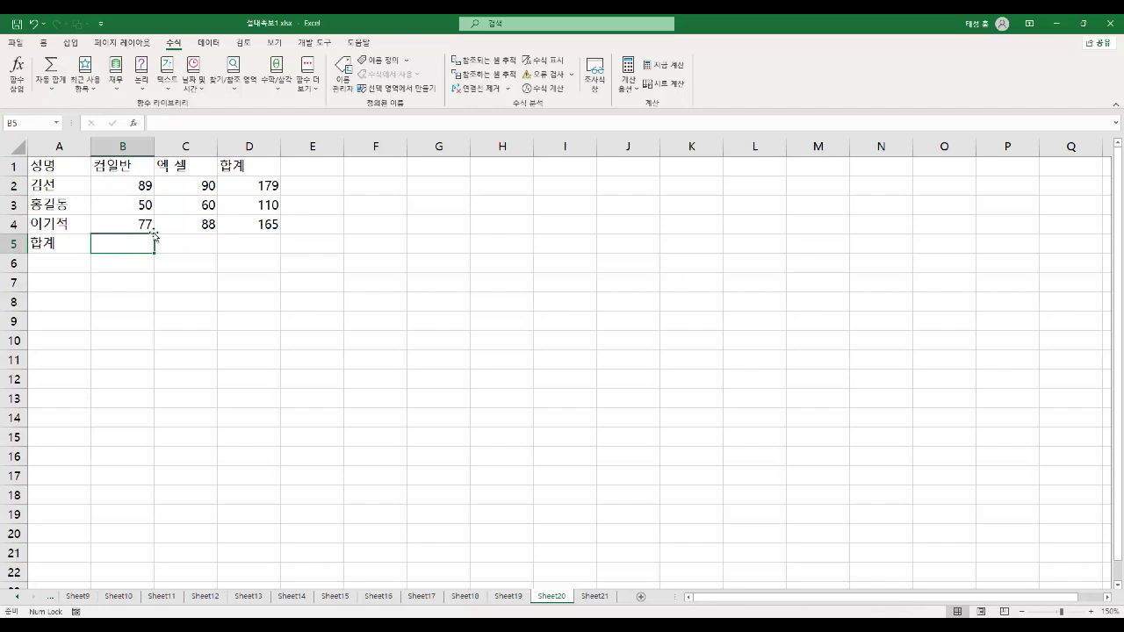
# Step: Total the 컴일반 scores in B5 with =SUM(B2:B4), and clear the formula again
pyautogui.write('=sum(')
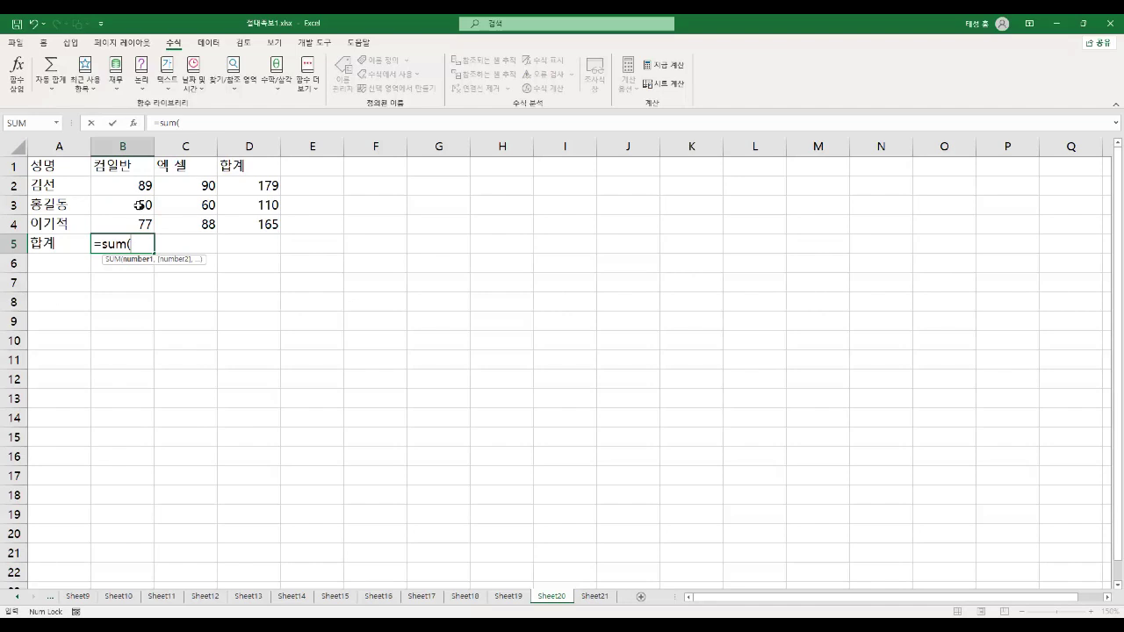
pyautogui.moveTo(125, 184); pyautogui.dragTo(125, 223)
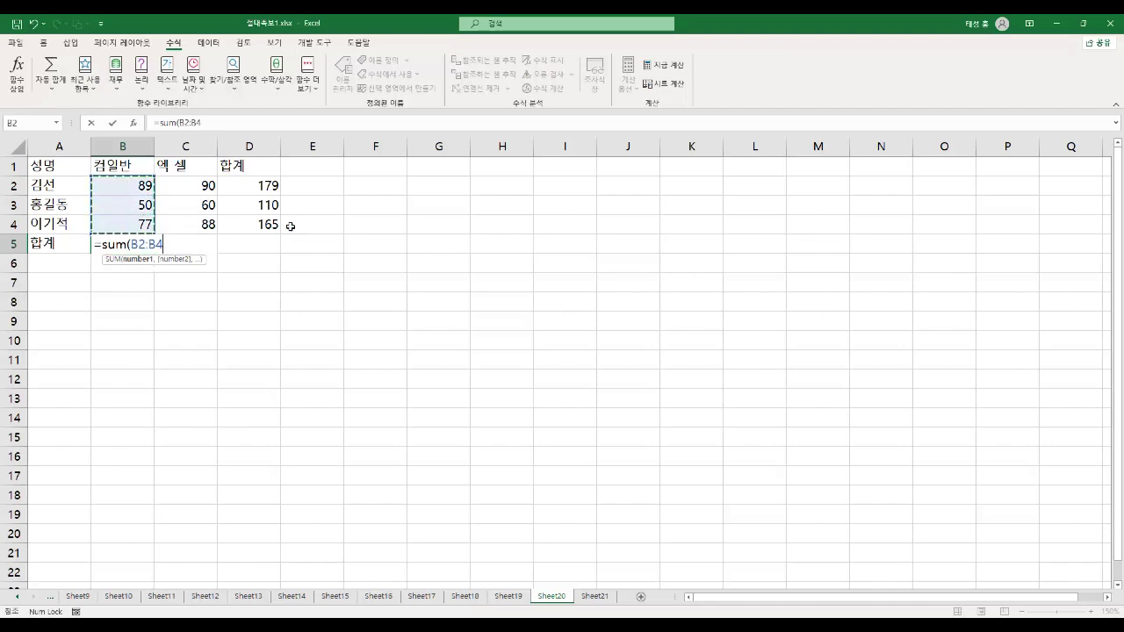
pyautogui.press('Return')
pyautogui.press('Up')
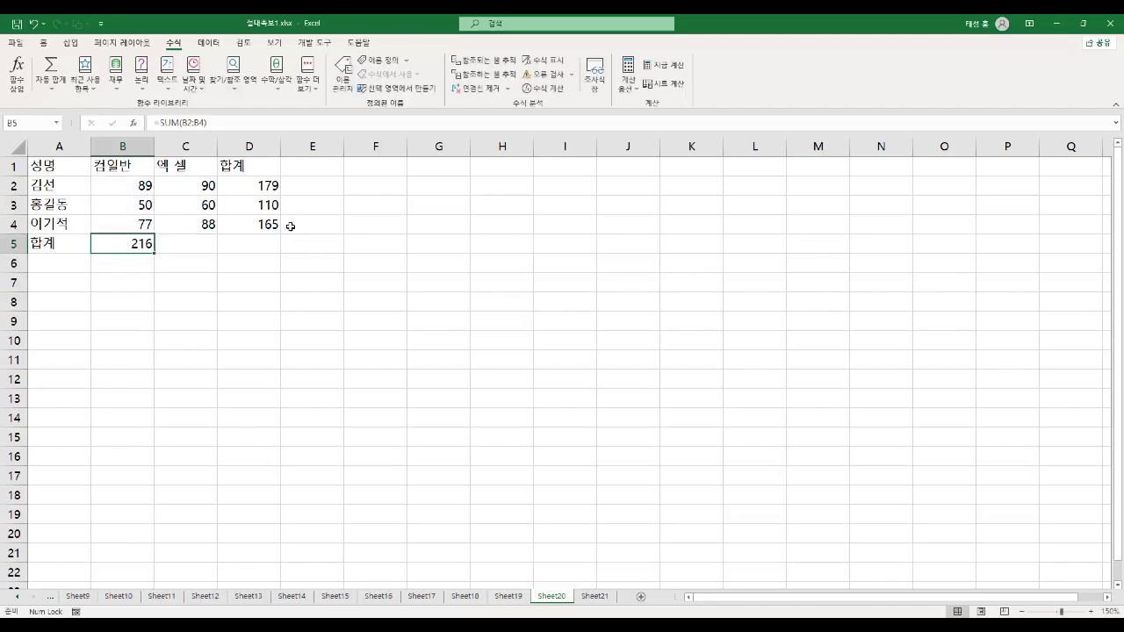
pyautogui.press('Delete')
# Step: Name the range B2:B4 컴 and reselect it to check the name
pyautogui.moveTo(128, 189); pyautogui.dragTo(132, 225)
pyautogui.click(37, 124)
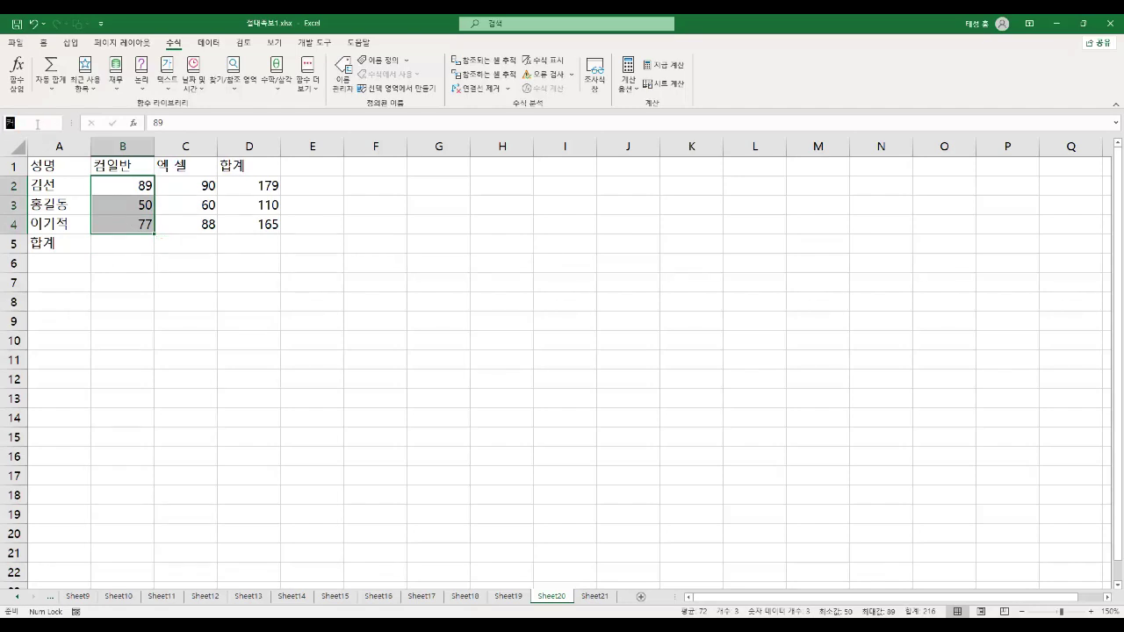
pyautogui.write('컴일')
pyautogui.press('Return')
pyautogui.click(98, 299)
pyautogui.moveTo(132, 186); pyautogui.dragTo(132, 225)
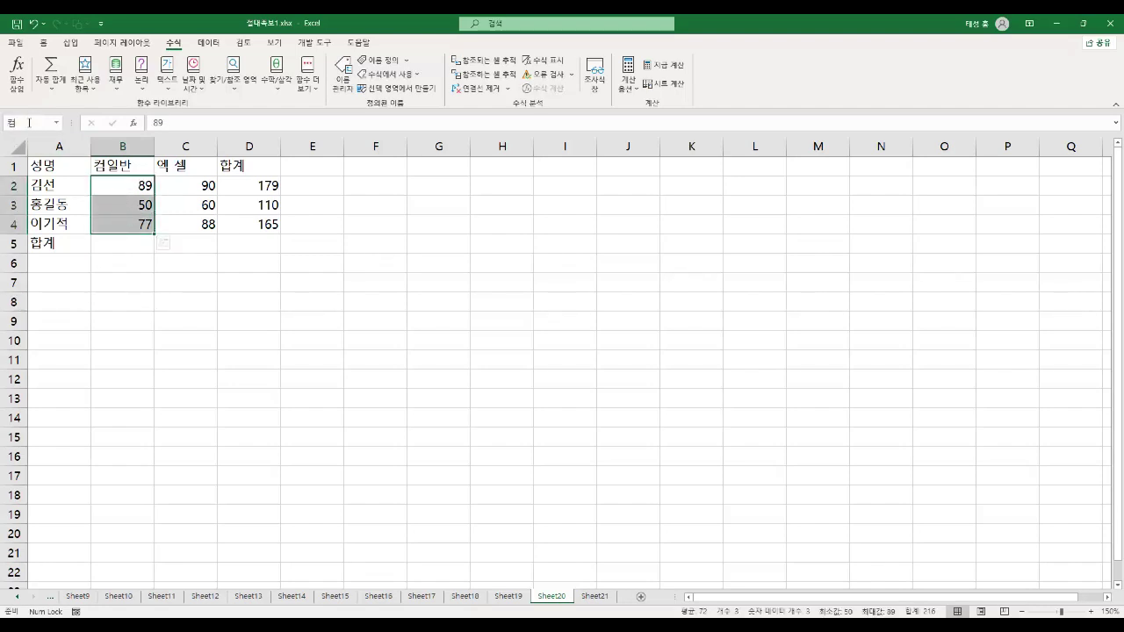
# Step: Total the 컴일반 scores in B5 using the named range with =SUM(컴), and check the cell's formula
pyautogui.click(112, 238)
pyautogui.write('=')
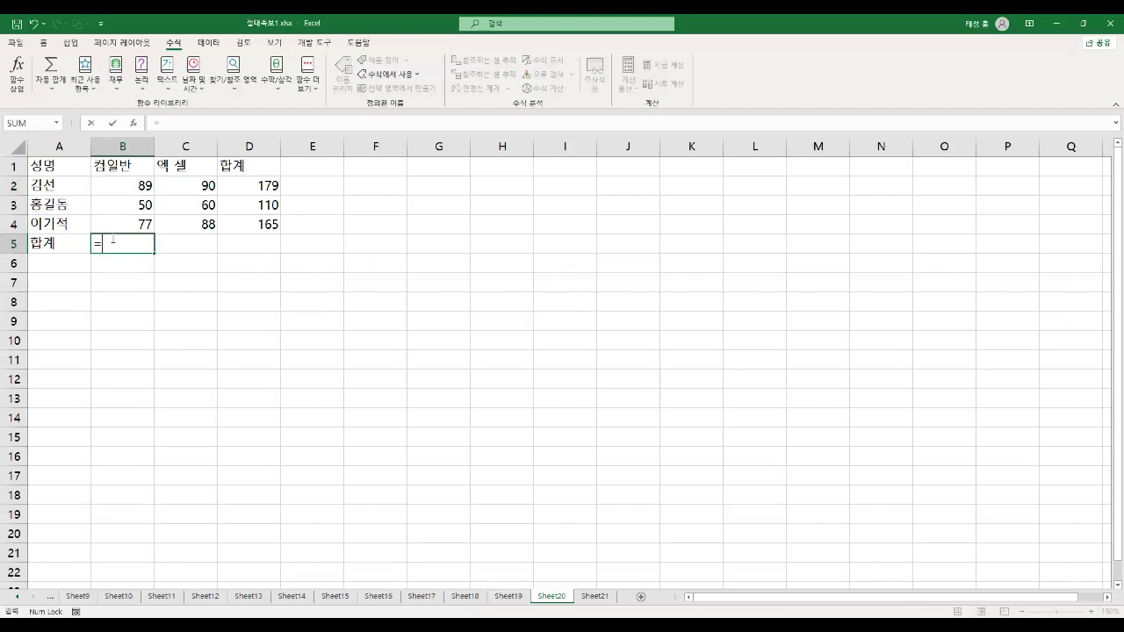
pyautogui.write('sum(커')
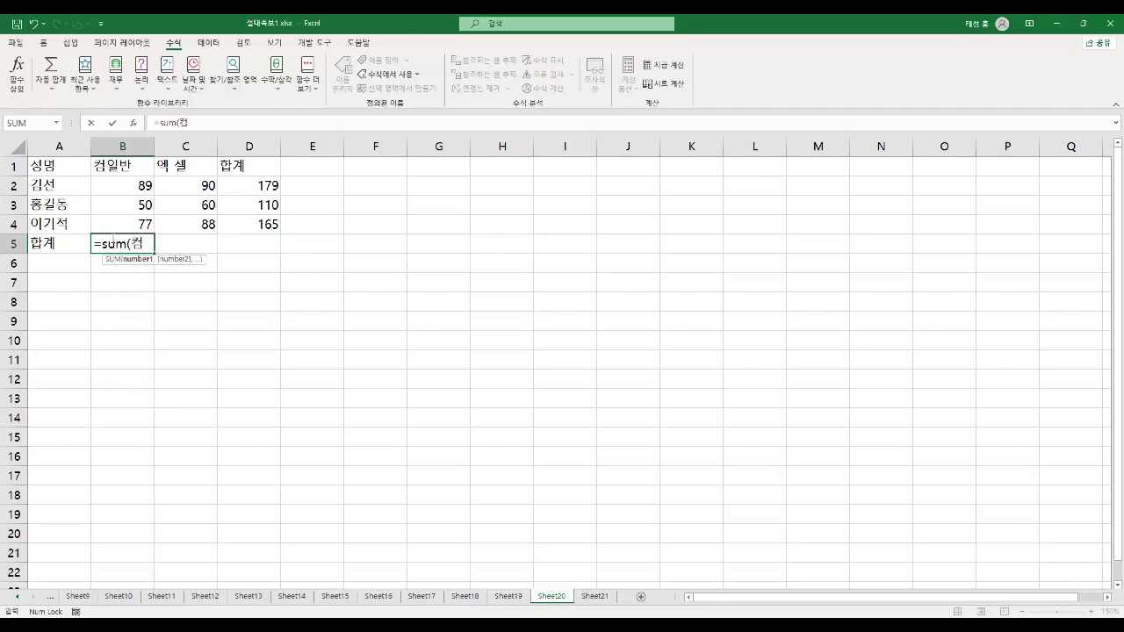
pyautogui.write(')')
pyautogui.press('Return')
pyautogui.click(113, 238)
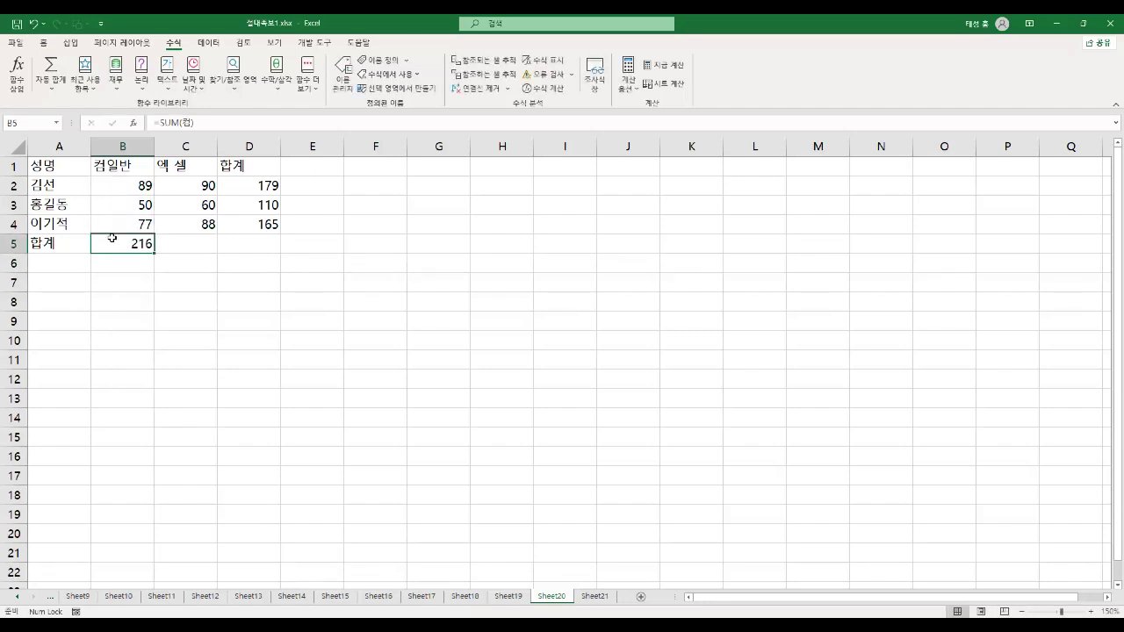
# Step: Check the formula in B5, and create a name for the 엑 셀 scores from the selection C1:C4 using the first row
pyautogui.press('F2')
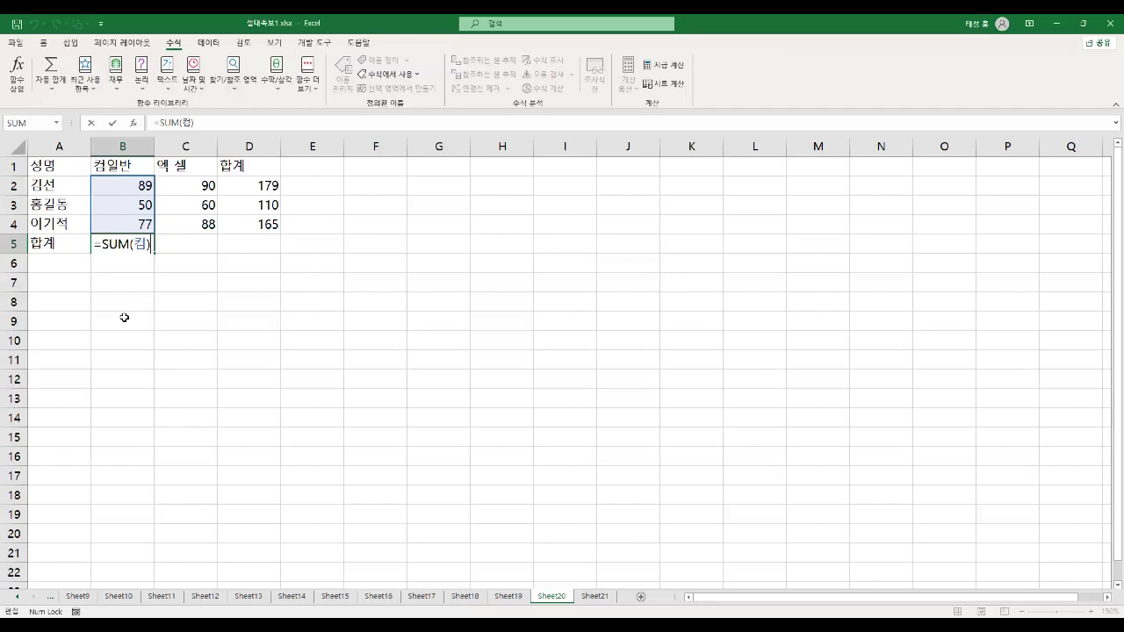
pyautogui.press('Escape')
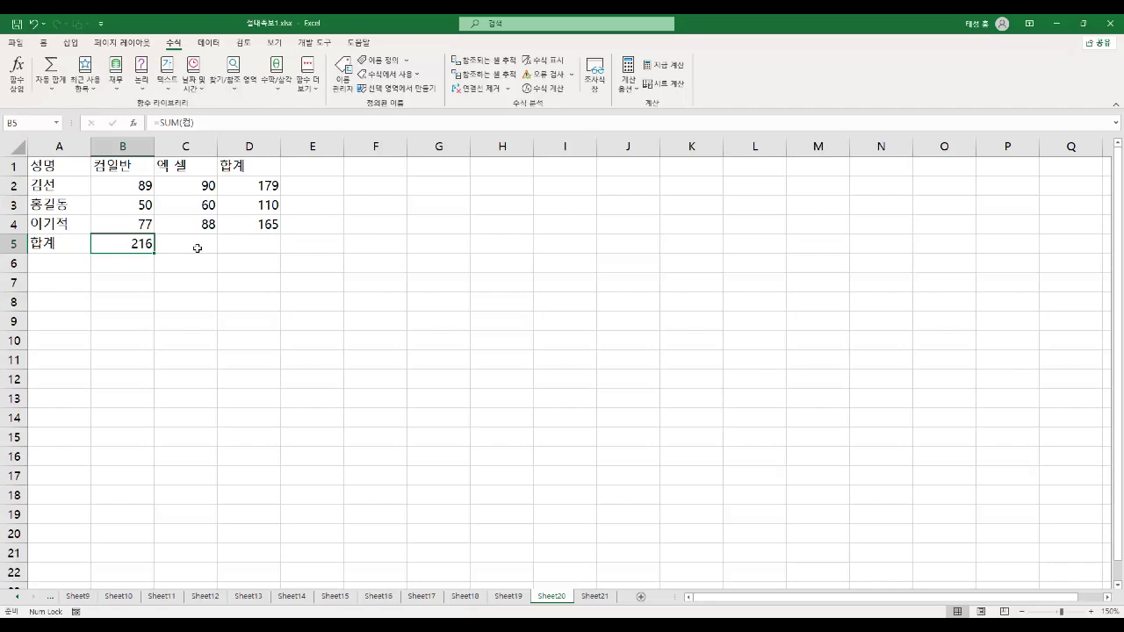
pyautogui.click(191, 173)
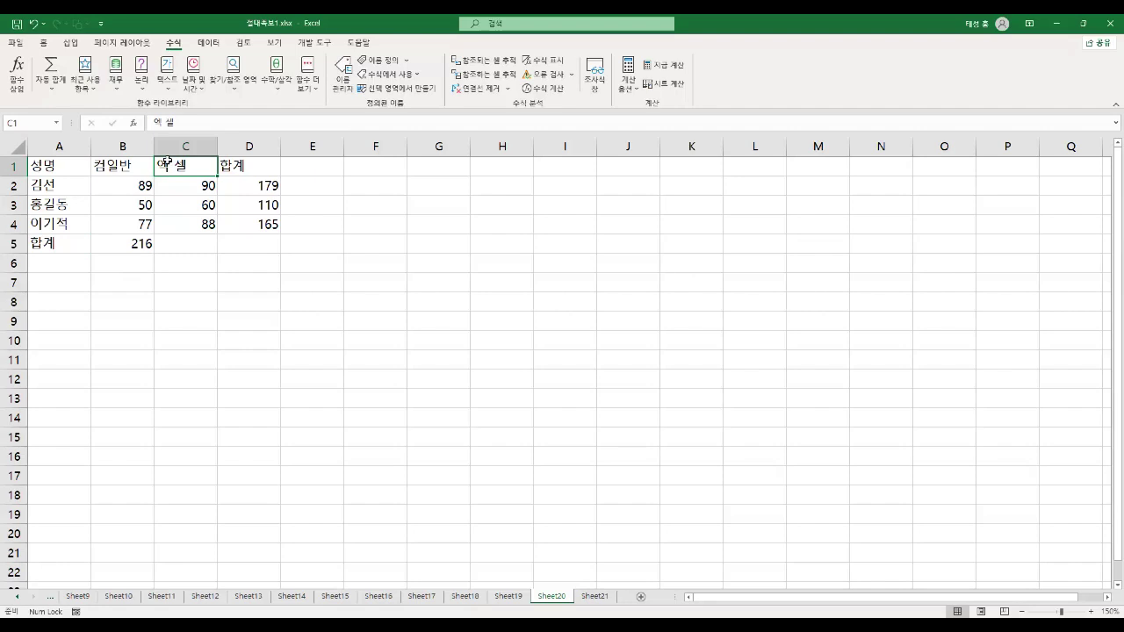
pyautogui.moveTo(189, 163); pyautogui.dragTo(194, 224)
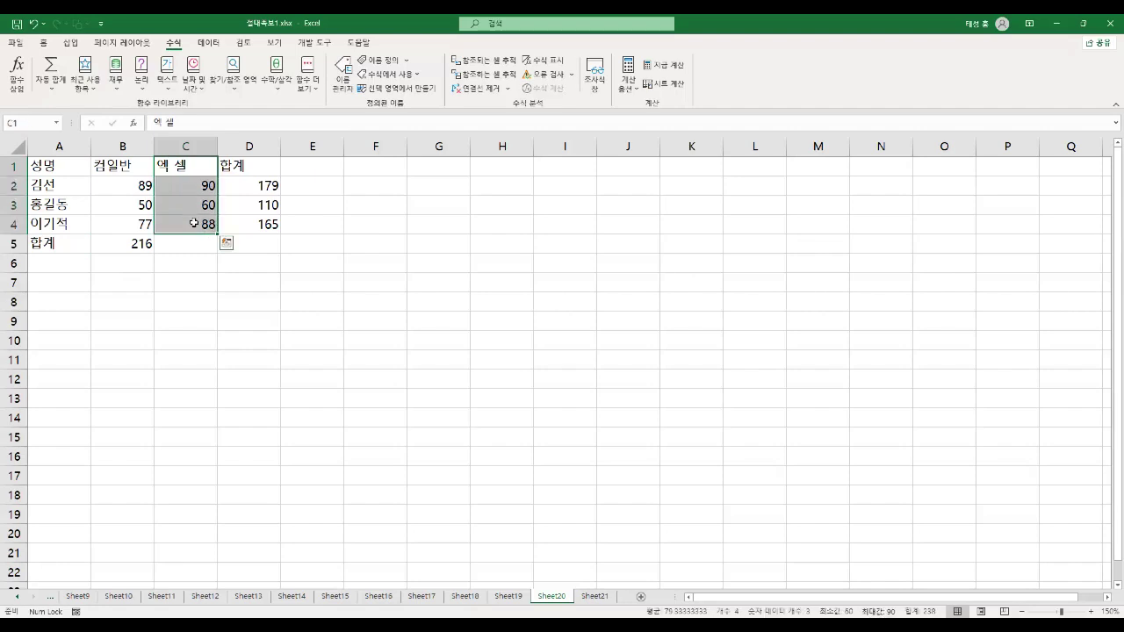
pyautogui.click(410, 91)
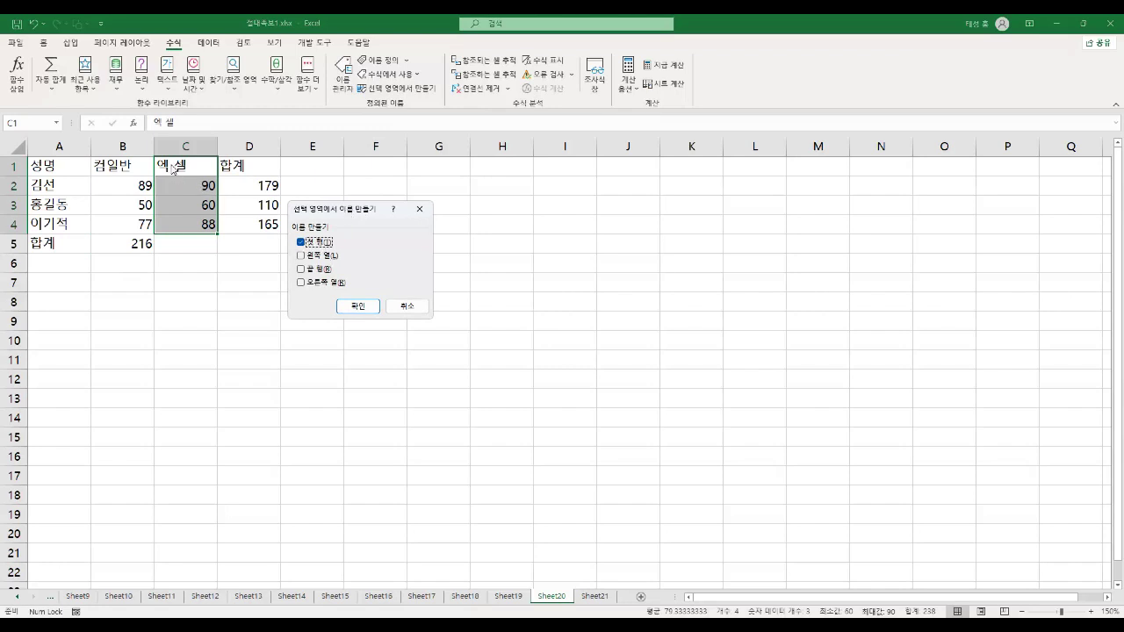
pyautogui.click(364, 308)
# Step: Review the name created for C2:C4 in the Name Manager and mark how it corresponds to the heading in C1
pyautogui.click(348, 82)
pyautogui.moveTo(399, 148); pyautogui.dragTo(528, 197)
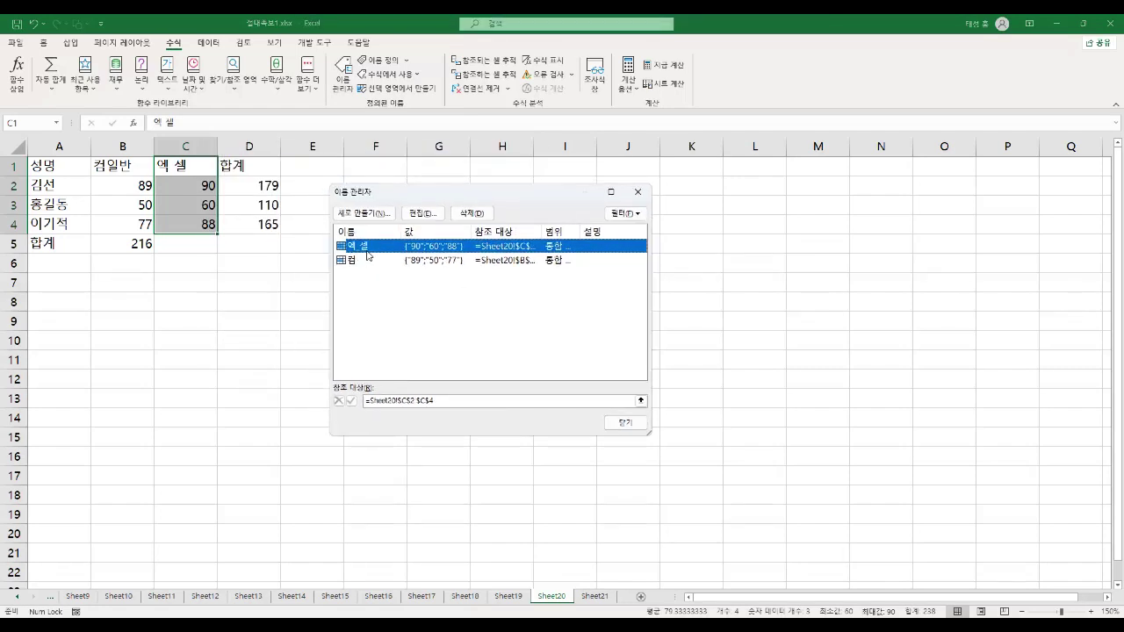
pyautogui.moveTo(331, 236)
pyautogui.mouseDown()
pyautogui.moveTo(356, 257)
pyautogui.moveTo(379, 256)
pyautogui.mouseUp()
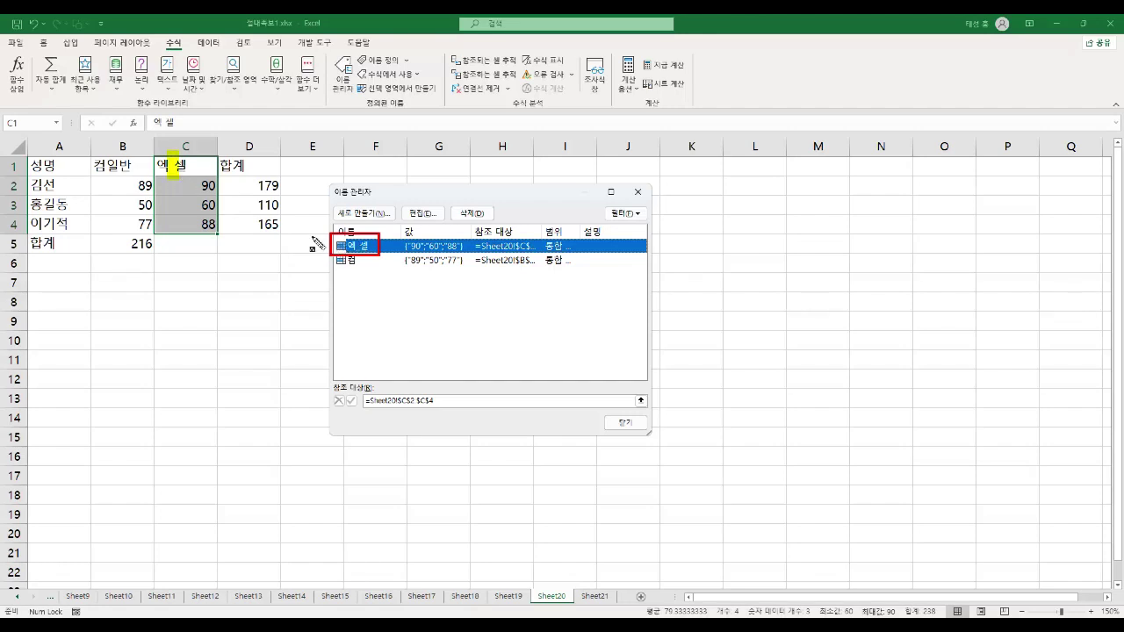
pyautogui.moveTo(192, 172)
pyautogui.mouseDown()
pyautogui.moveTo(321, 246)
pyautogui.moveTo(345, 244)
pyautogui.mouseUp()
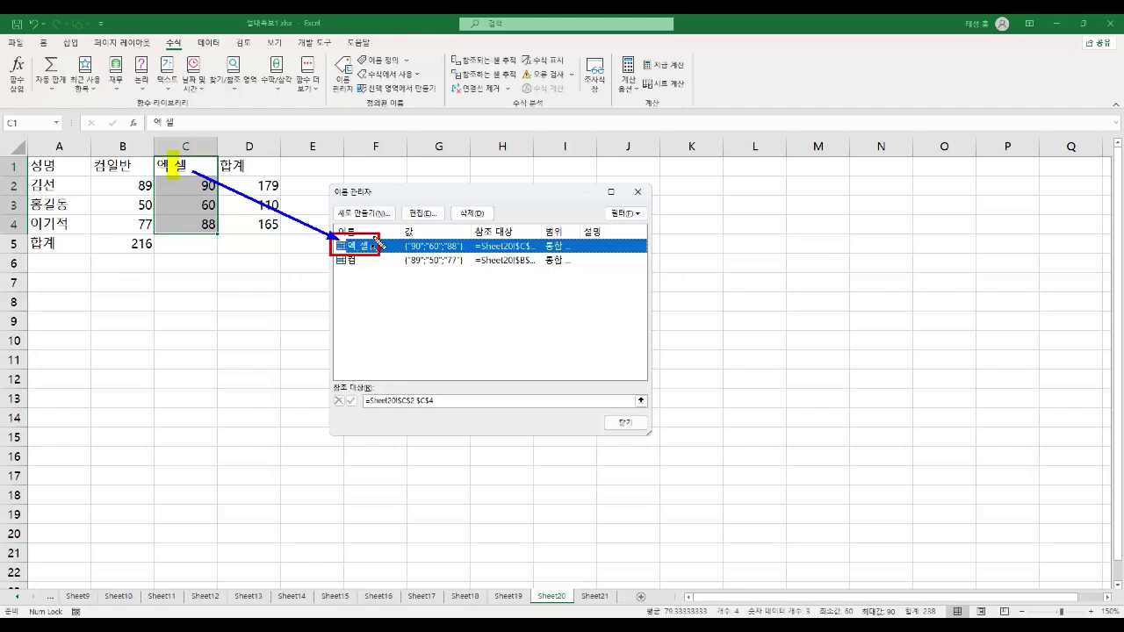
# Step: Switch to the PDF notes and mark the 오류 메세지 heading, its definition and the ##### error with its cause
pyautogui.hotkey('alt', 'Tab')
pyautogui.moveTo(66, 195); pyautogui.dragTo(195, 198)
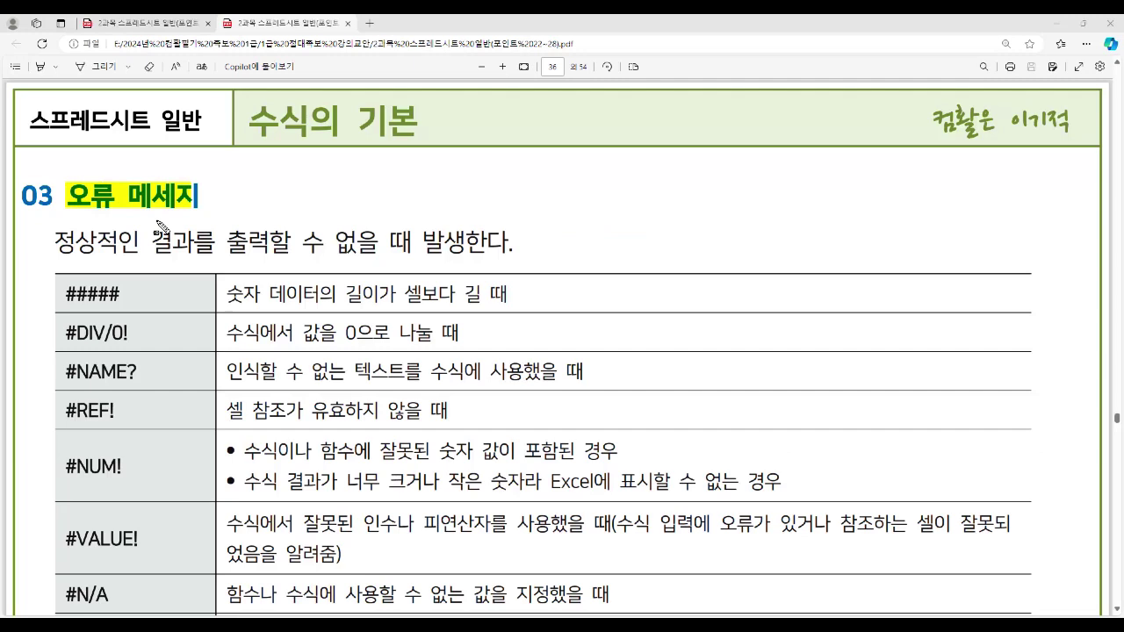
pyautogui.moveTo(54, 241); pyautogui.dragTo(459, 254)
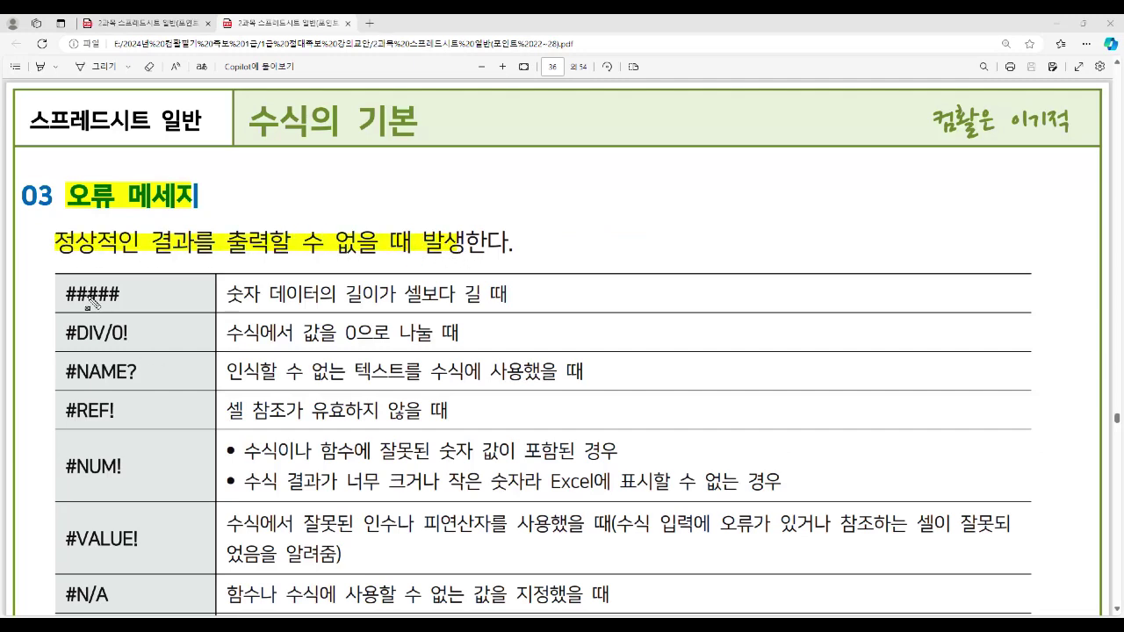
pyautogui.moveTo(56, 275); pyautogui.dragTo(137, 308)
pyautogui.moveTo(226, 295); pyautogui.dragTo(513, 305)
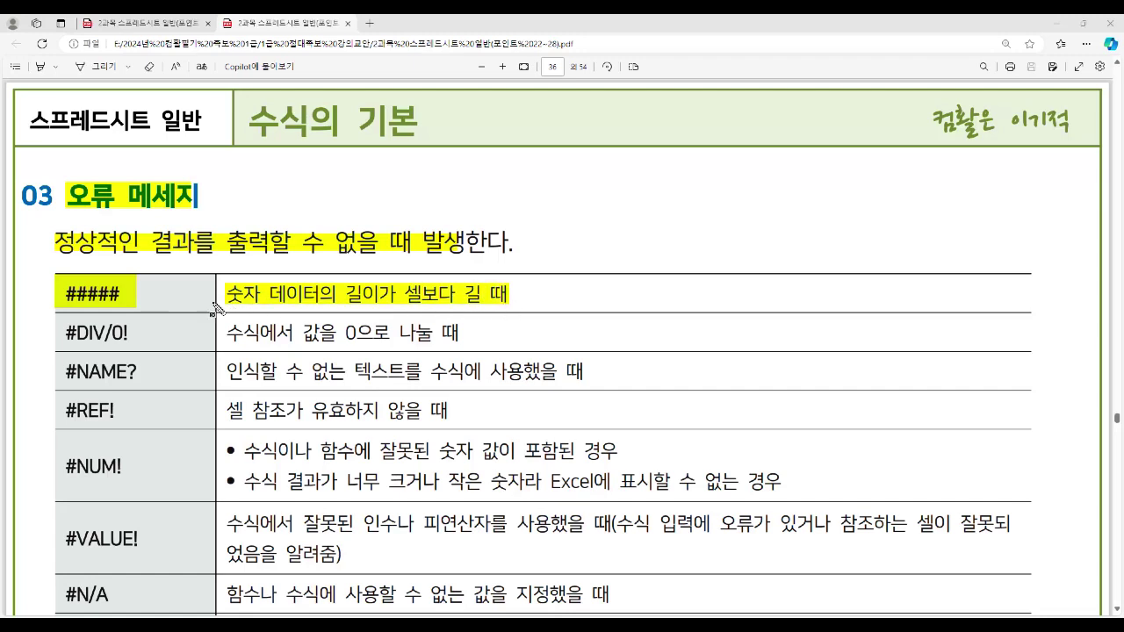
pyautogui.press('Escape')
# Step: Switch to the Excel workbook, narrow column F until the number in F1 no longer fits, and autofit the column again
pyautogui.hotkey('alt', 'Tab')
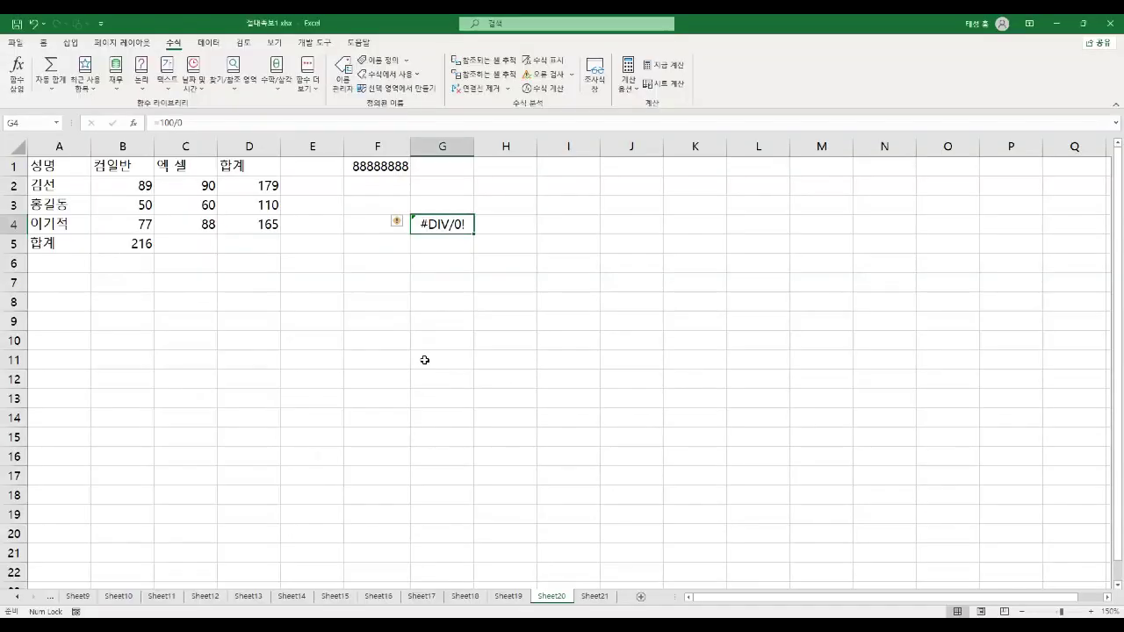
pyautogui.click(384, 172)
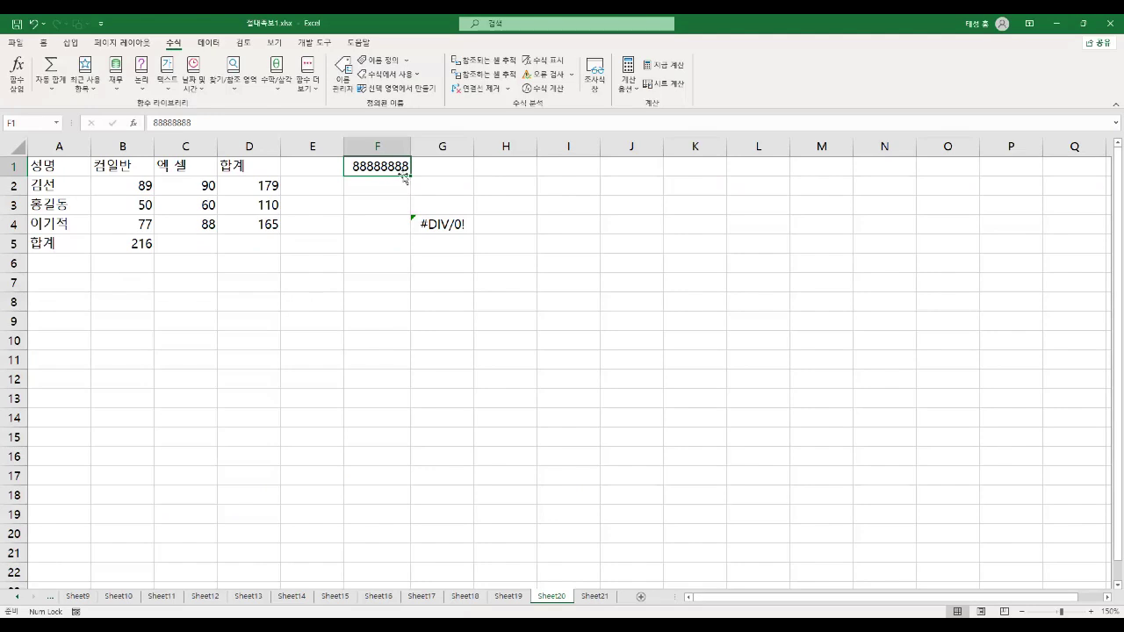
pyautogui.moveTo(410, 148); pyautogui.dragTo(372, 153)
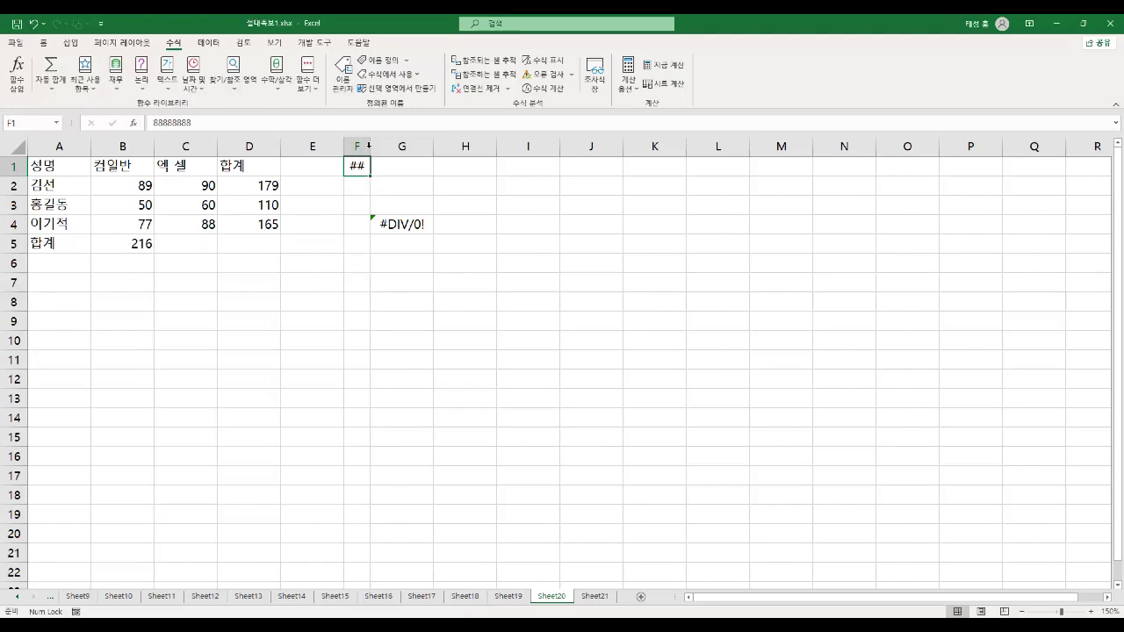
pyautogui.doubleClick(369, 146)
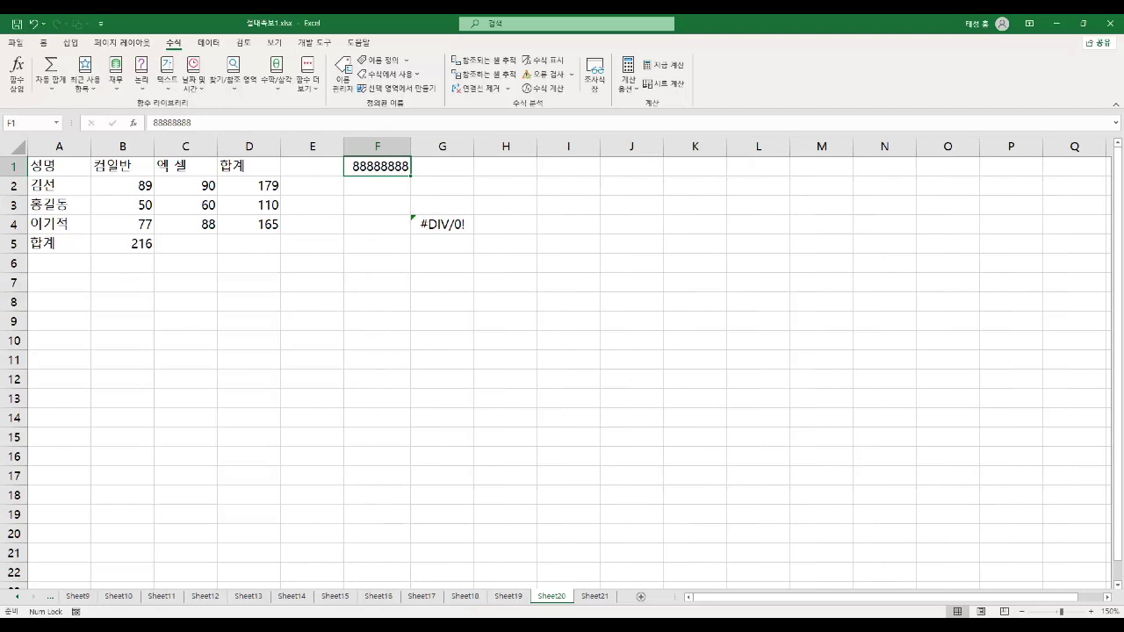
# Step: Switch to the PDF notes and mark the #DIV/0! error and its cause in the error table
pyautogui.hotkey('alt', 'Tab')
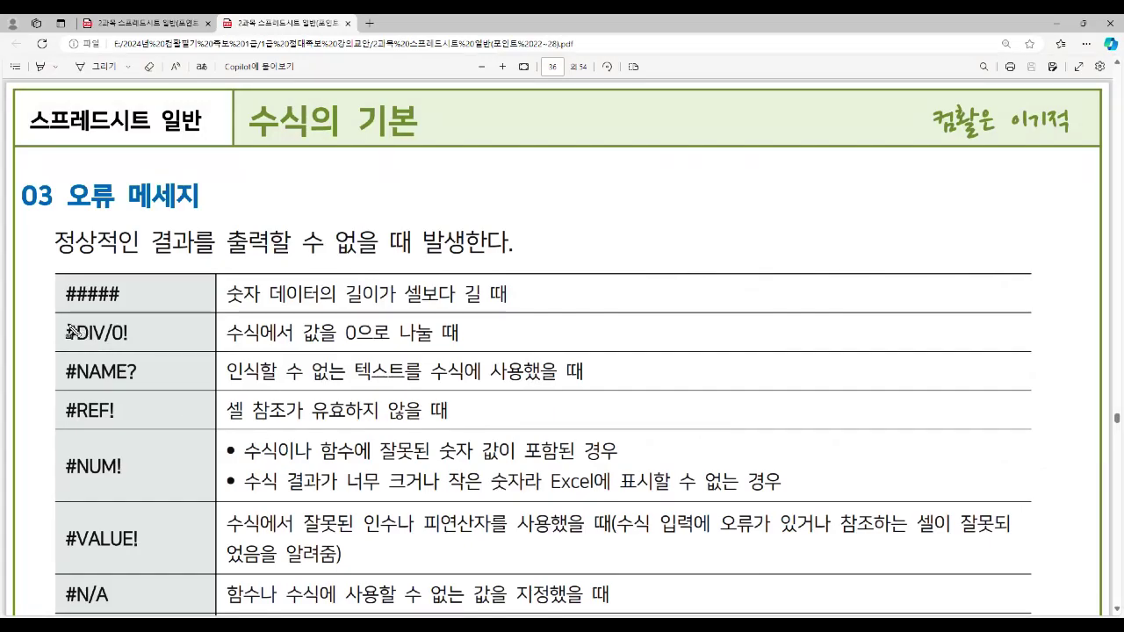
pyautogui.moveTo(63, 332)
pyautogui.mouseDown()
pyautogui.moveTo(108, 354)
pyautogui.moveTo(139, 347)
pyautogui.mouseUp()
pyautogui.moveTo(230, 332); pyautogui.dragTo(457, 349)
pyautogui.press('Escape')
# Step: Switch to the Excel workbook and inspect the division formula behind the #DIV/0! error in G4
pyautogui.hotkey('alt', 'Tab')
pyautogui.click(430, 226)
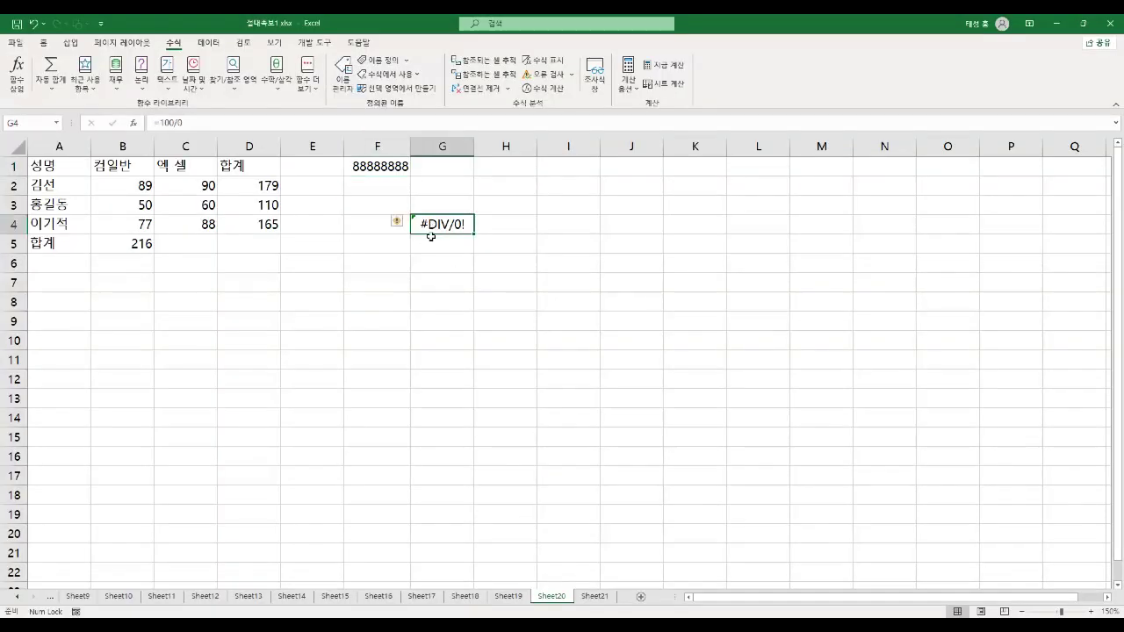
pyautogui.press('F2')
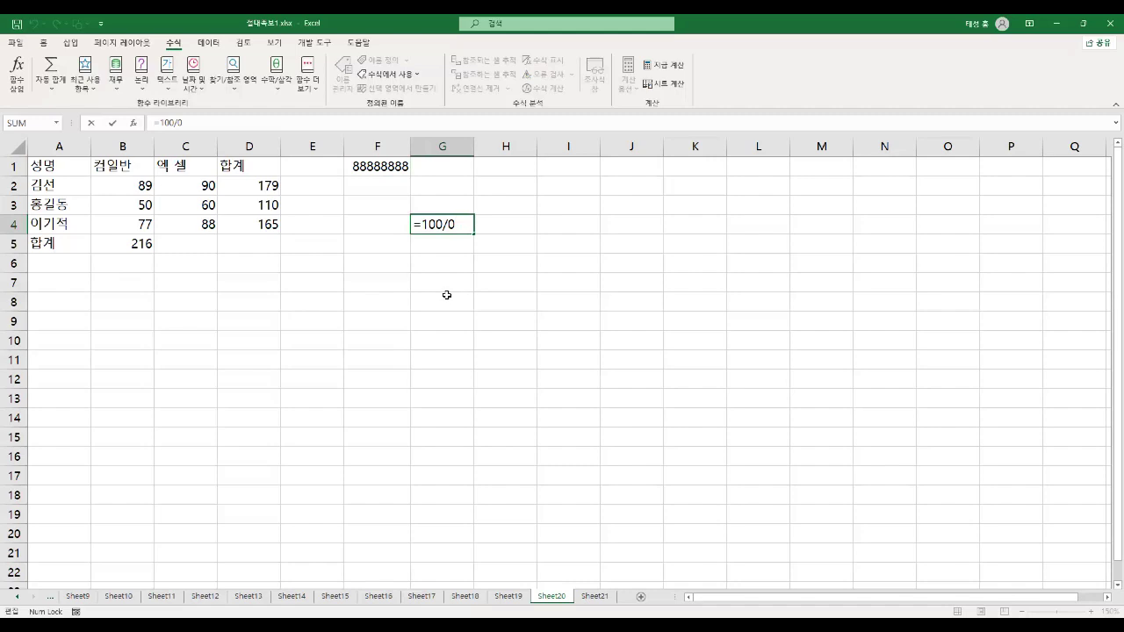
pyautogui.press('Return')
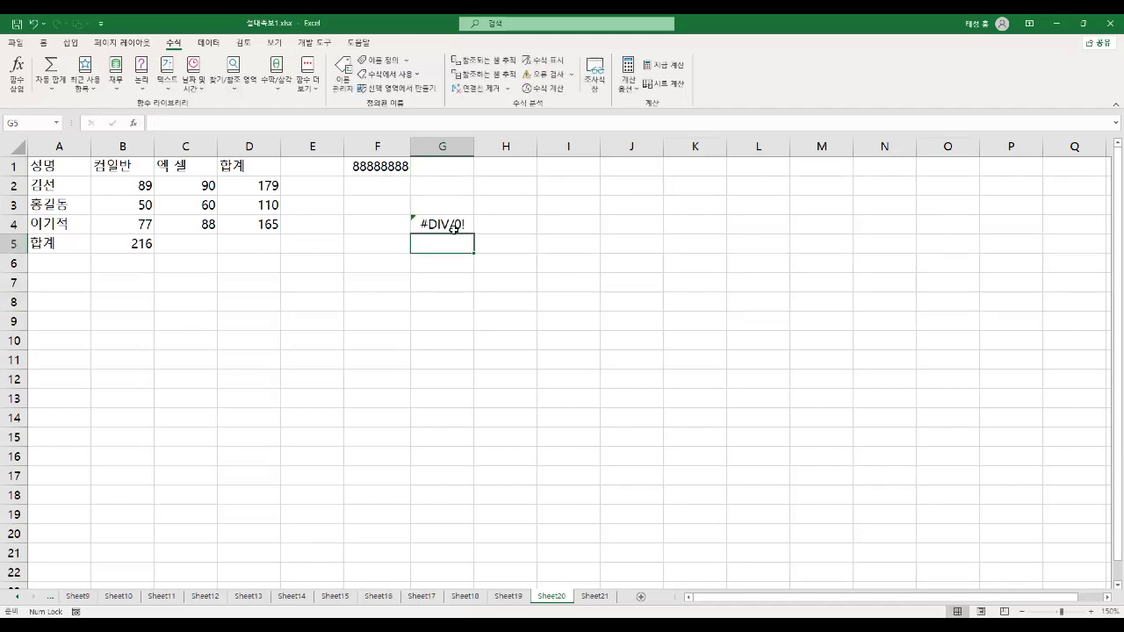
# Step: Switch to the PDF notes and mark the #NAME? error and its cause in the error table
pyautogui.hotkey('alt', 'Tab')
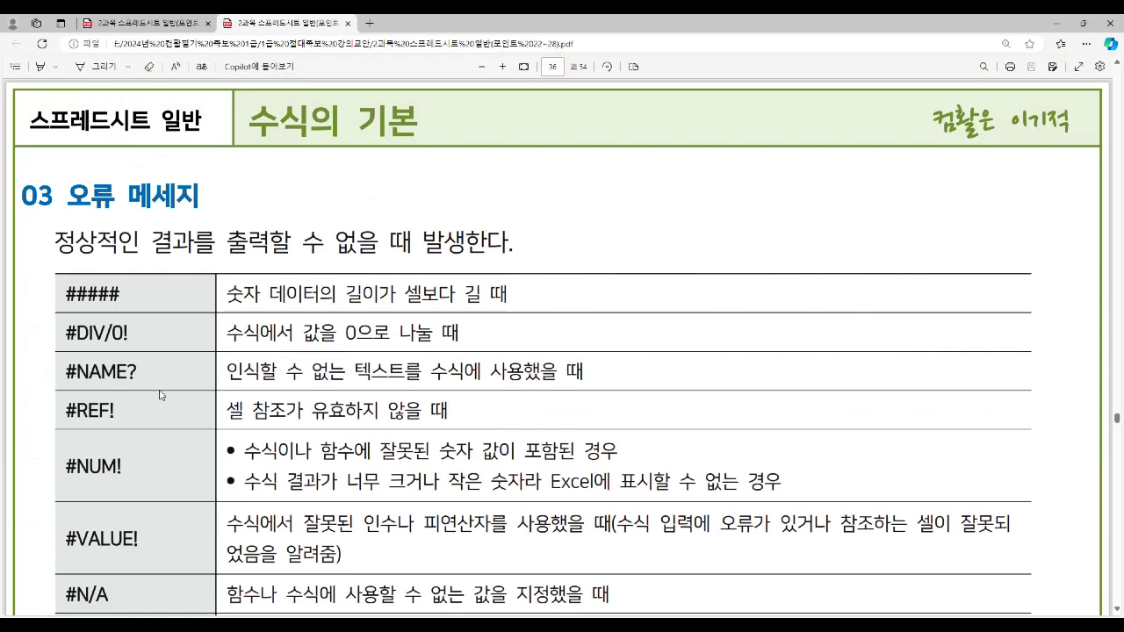
pyautogui.moveTo(65, 371); pyautogui.dragTo(139, 384)
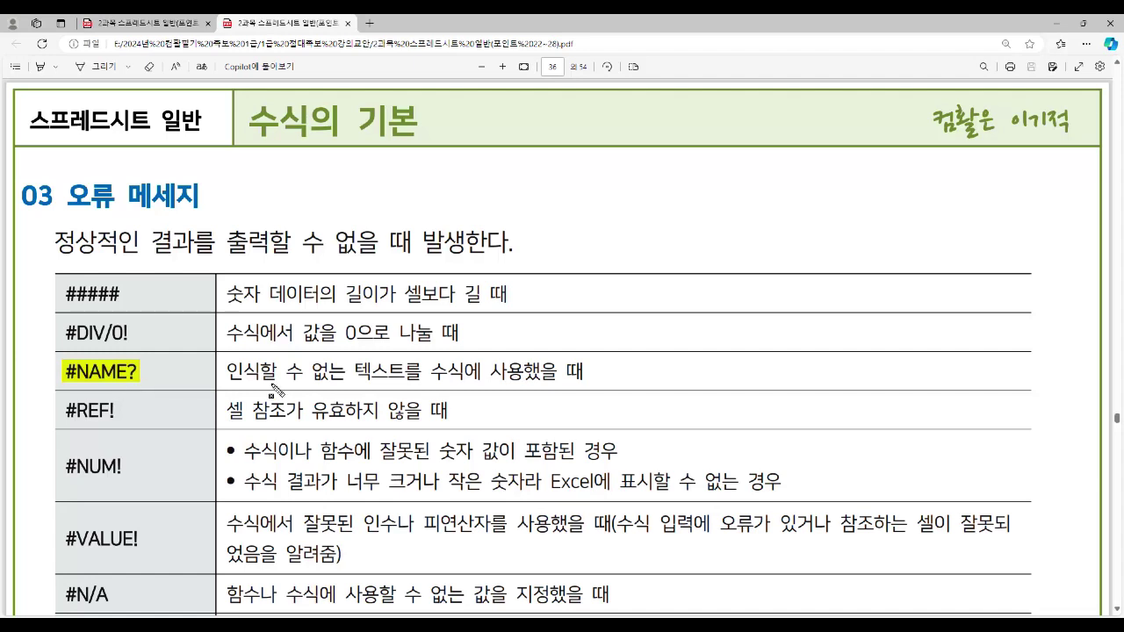
pyautogui.moveTo(229, 373); pyautogui.dragTo(562, 380)
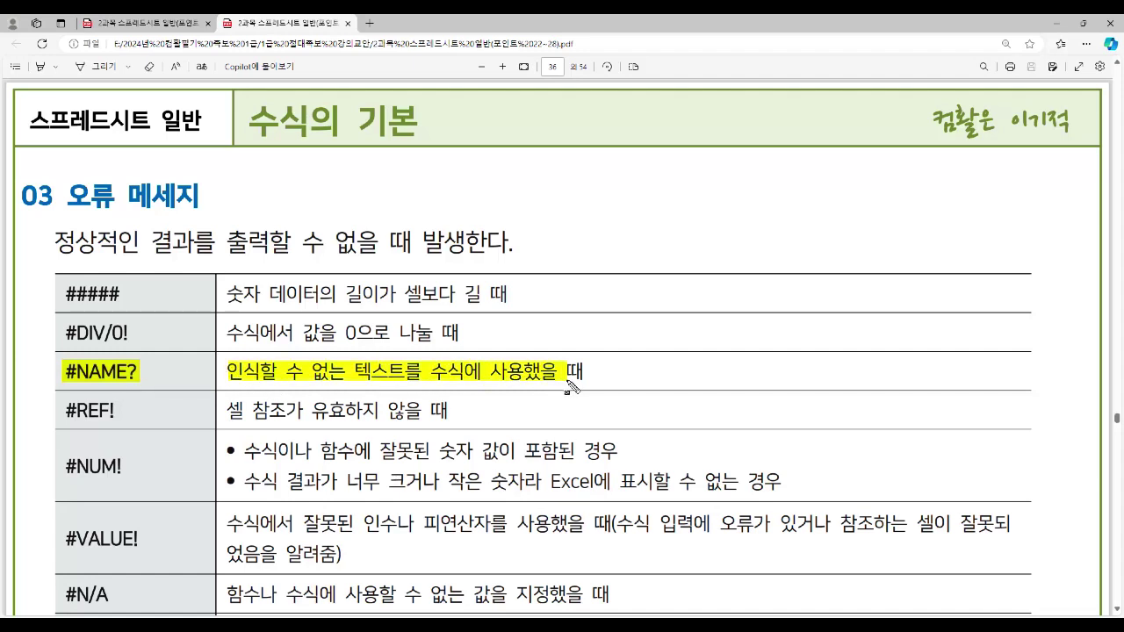
pyautogui.press('Escape')
# Step: Switch to the Excel workbook and inspect how the total formula in B5 uses the name 컴
pyautogui.hotkey('alt', 'Tab')
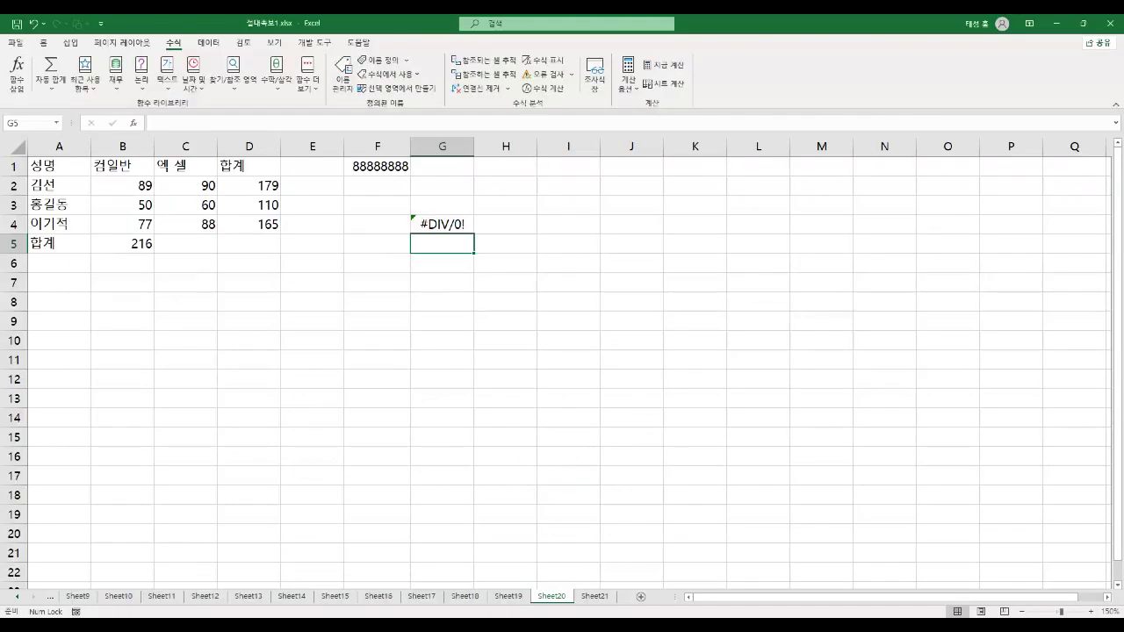
pyautogui.click(137, 245)
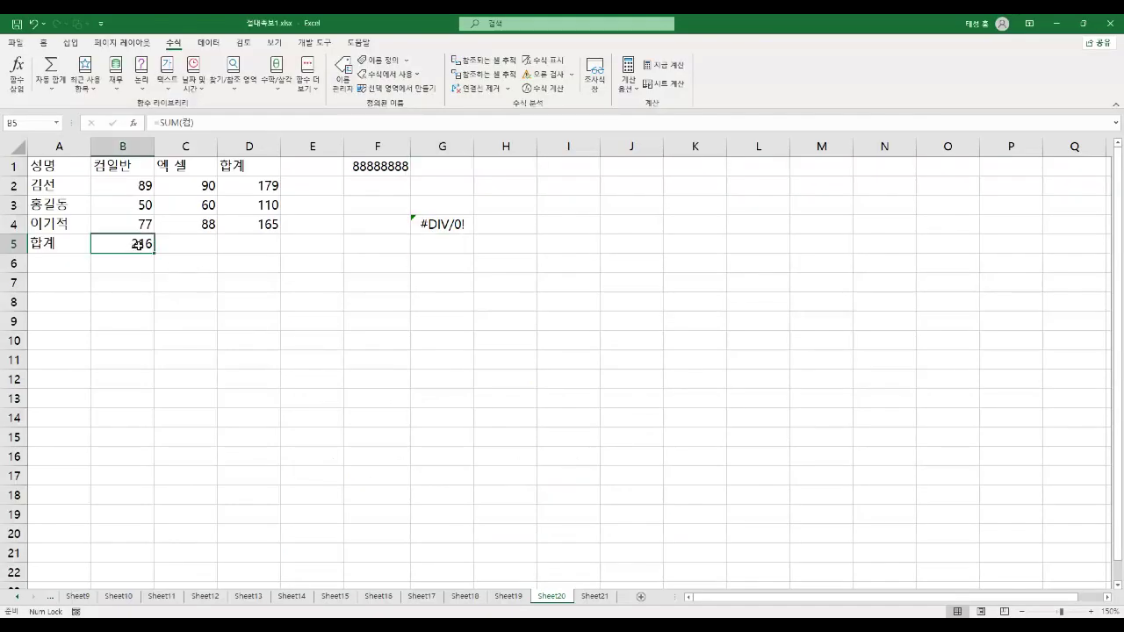
pyautogui.doubleClick(141, 248)
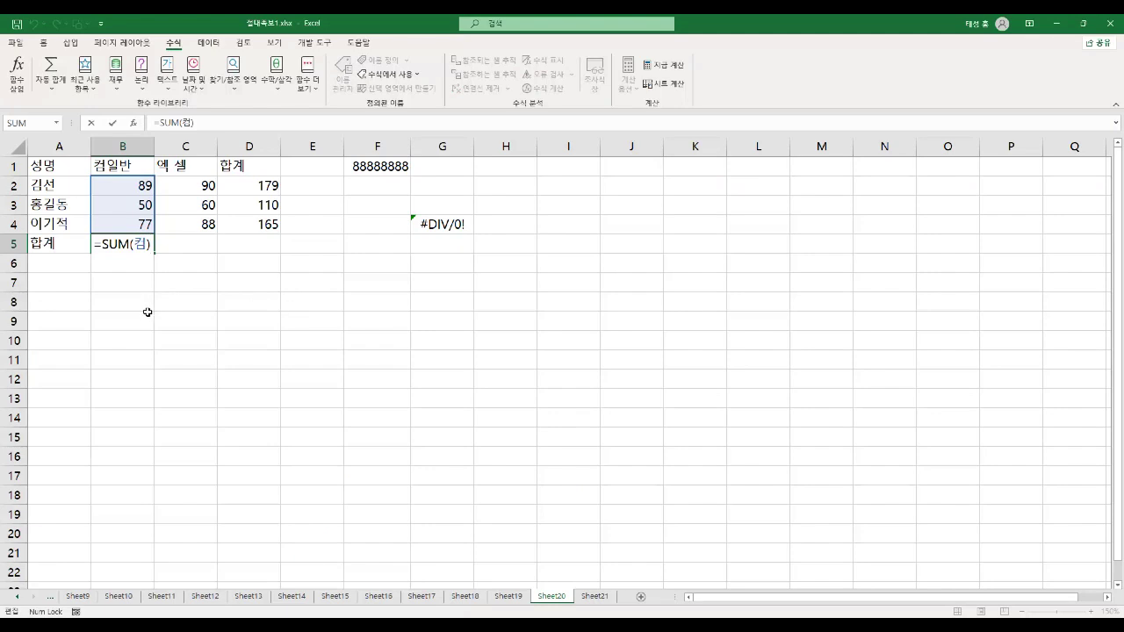
pyautogui.press('Return')
pyautogui.click(137, 244)
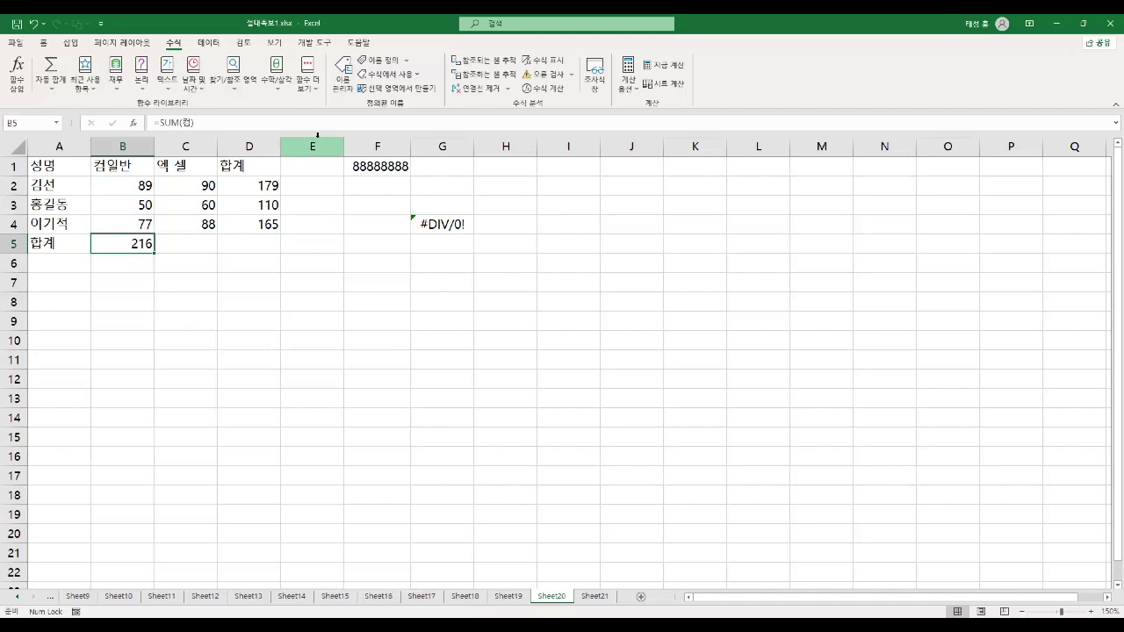
# Step: Delete the name 컴 in the Name Manager and recheck the formula in B5
pyautogui.click(343, 76)
pyautogui.click(363, 261)
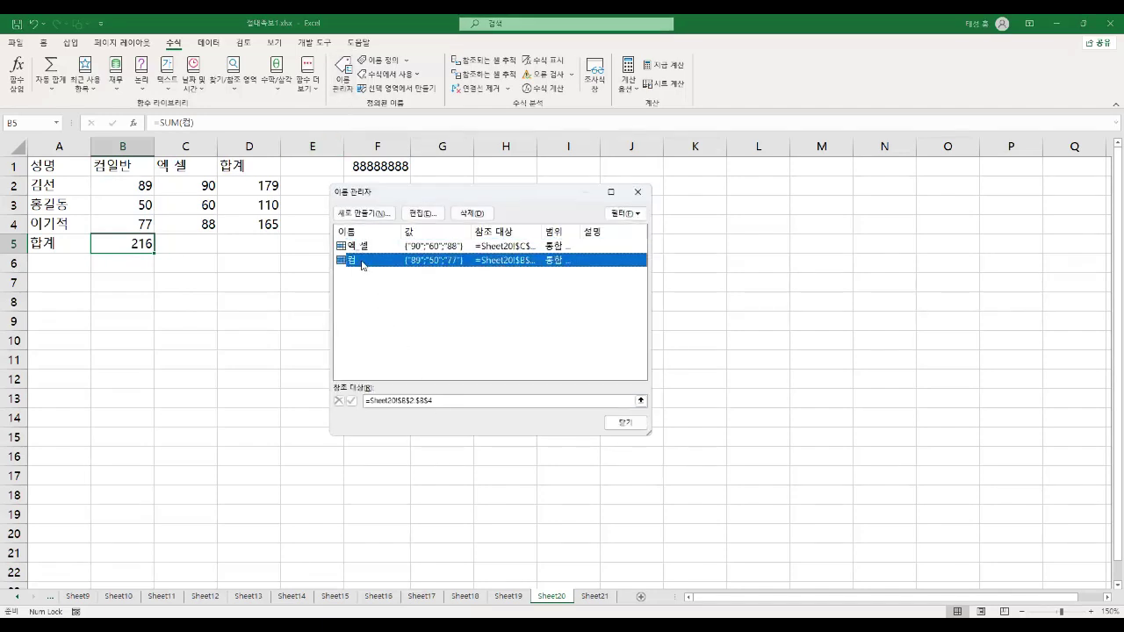
pyautogui.click(472, 213)
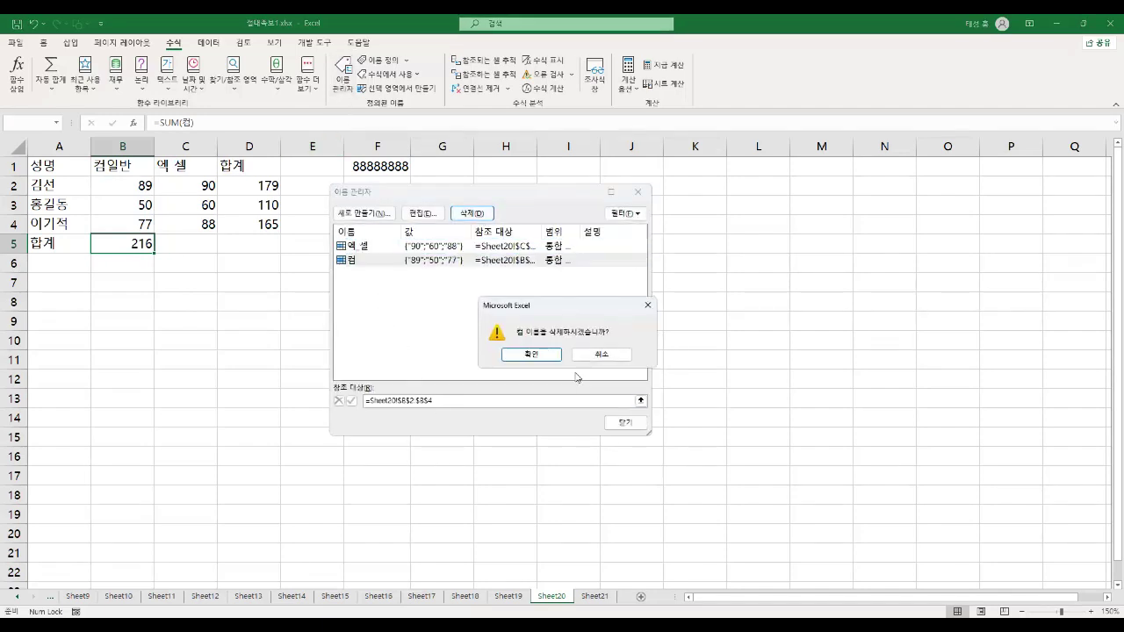
pyautogui.click(541, 356)
pyautogui.click(638, 426)
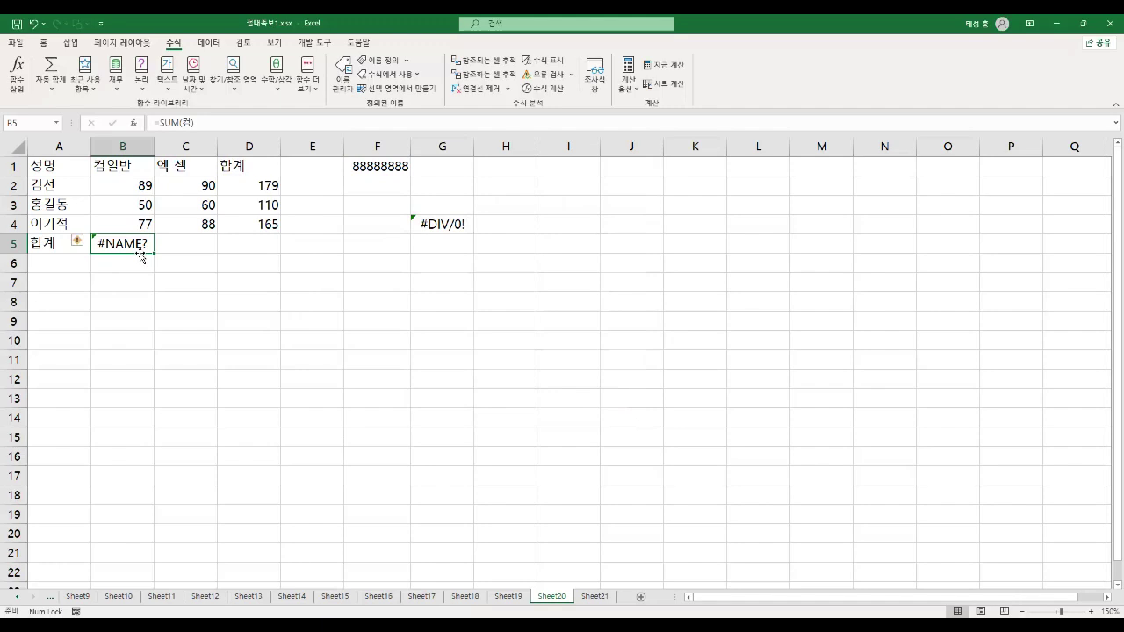
pyautogui.doubleClick(140, 255)
pyautogui.press('Return')
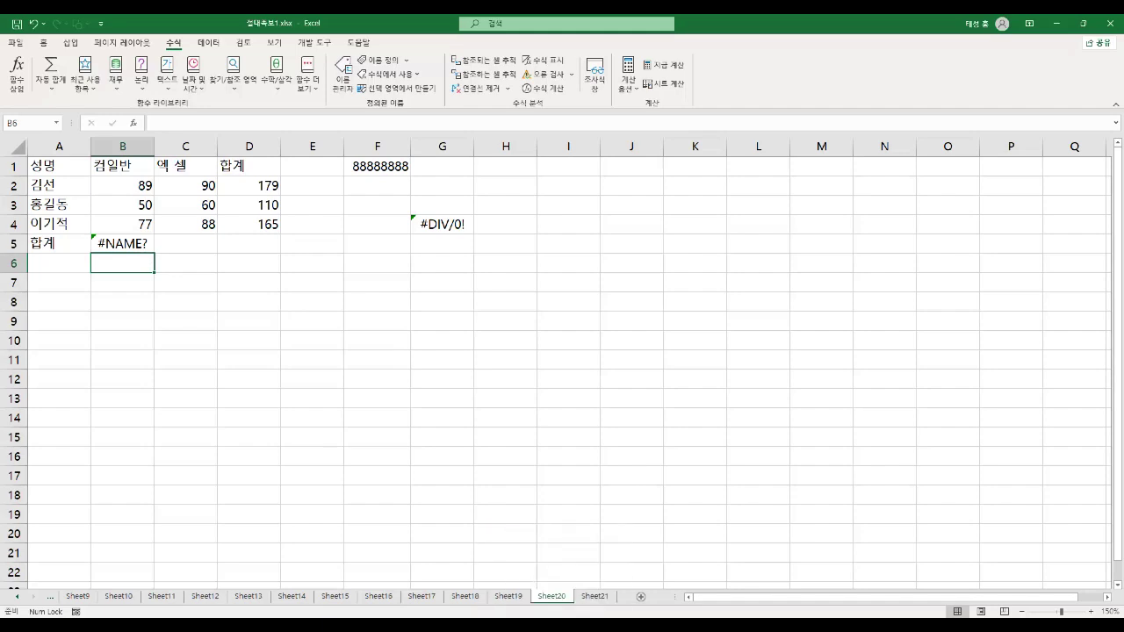
# Step: Switch to the PDF notes, mark the #REF! error and its cause, and box the word 참조
pyautogui.click(542, 565)
pyautogui.scroll(-1, 167, 442)
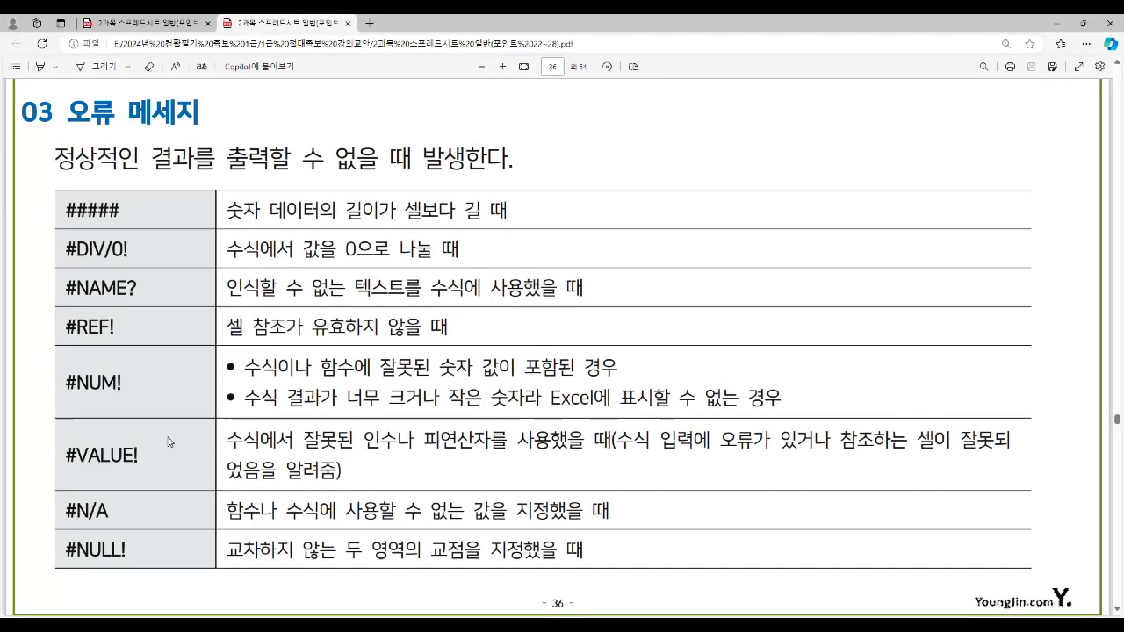
pyautogui.moveTo(63, 324); pyautogui.dragTo(119, 343)
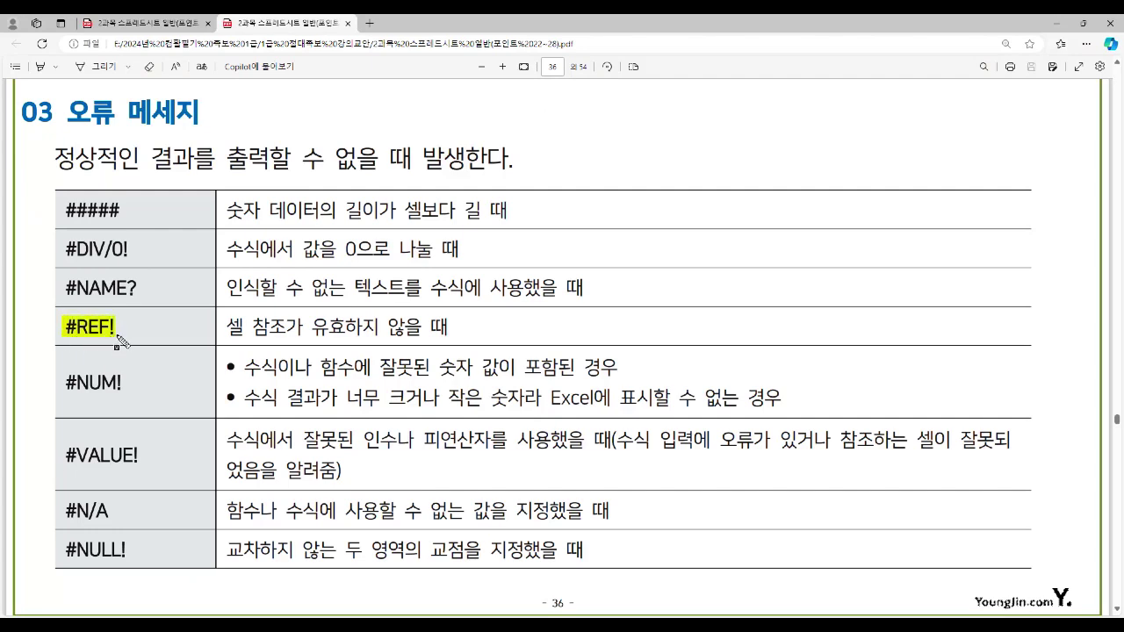
pyautogui.moveTo(230, 327); pyautogui.dragTo(450, 334)
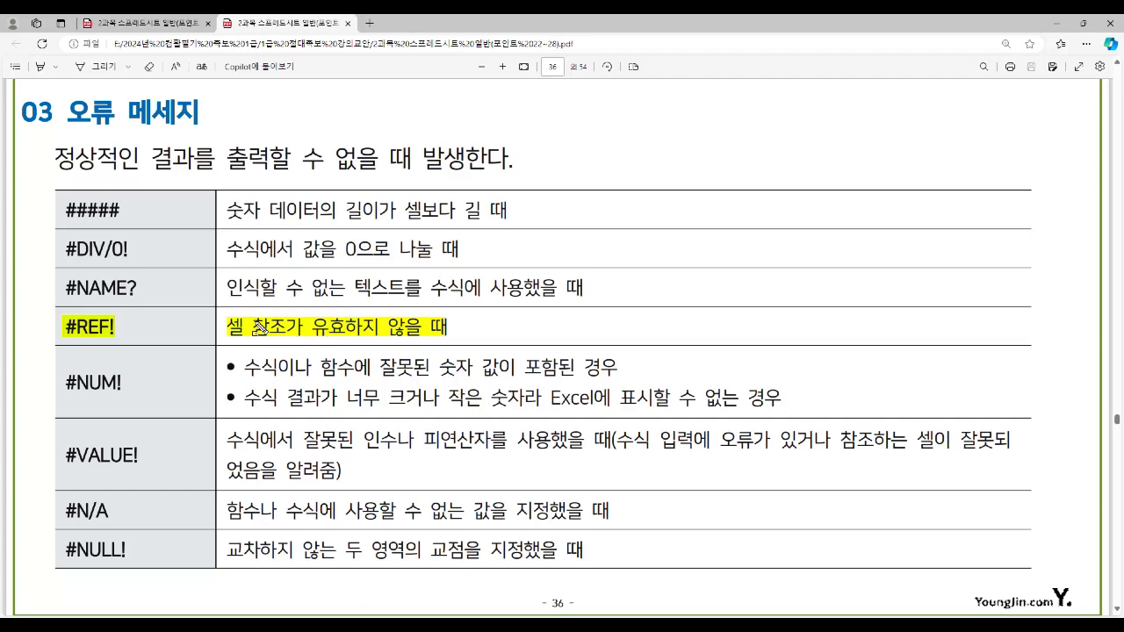
pyautogui.moveTo(249, 317); pyautogui.dragTo(288, 339)
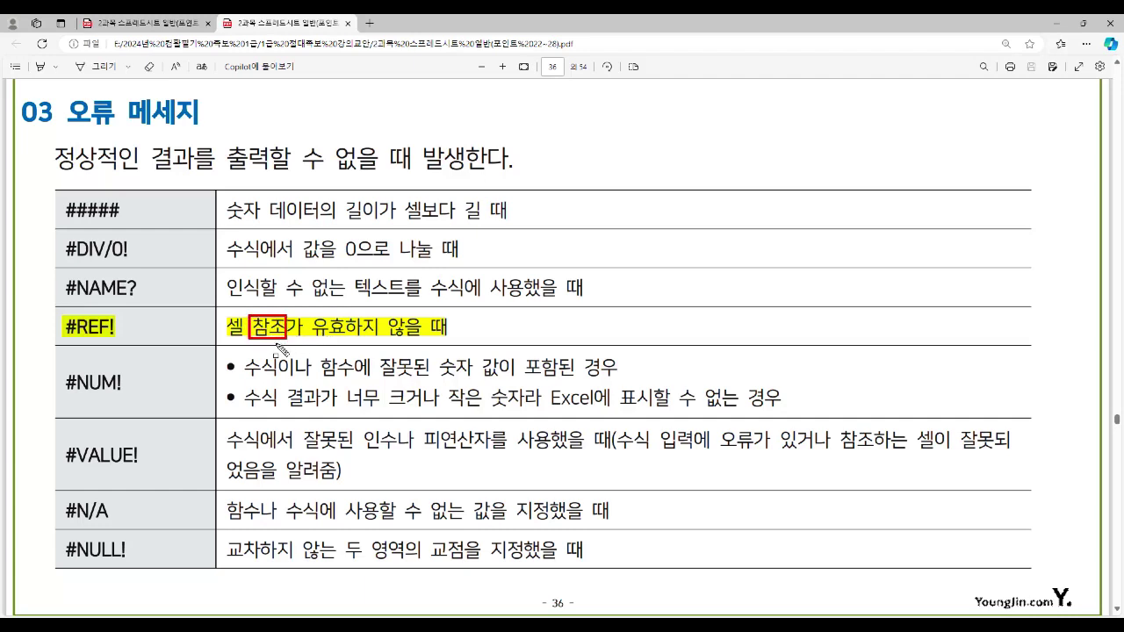